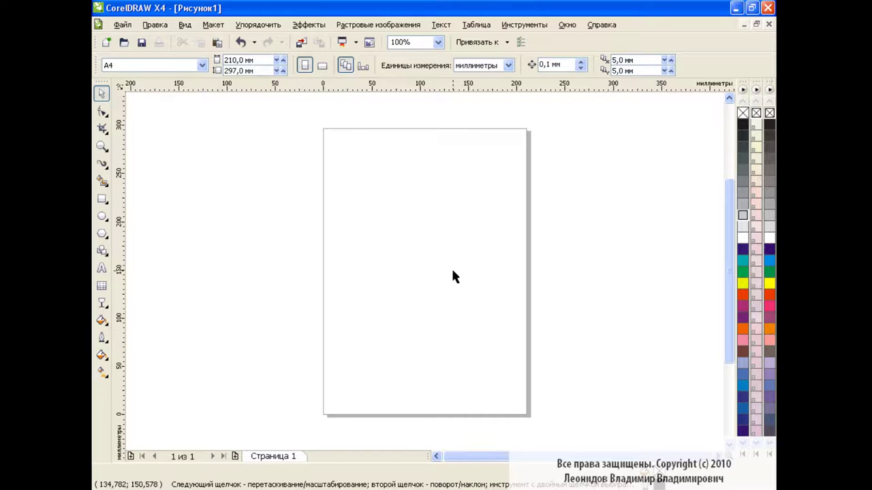
- Draw a folded-page basic shape over the page, then delete it
click(102, 250)
click(418, 64)
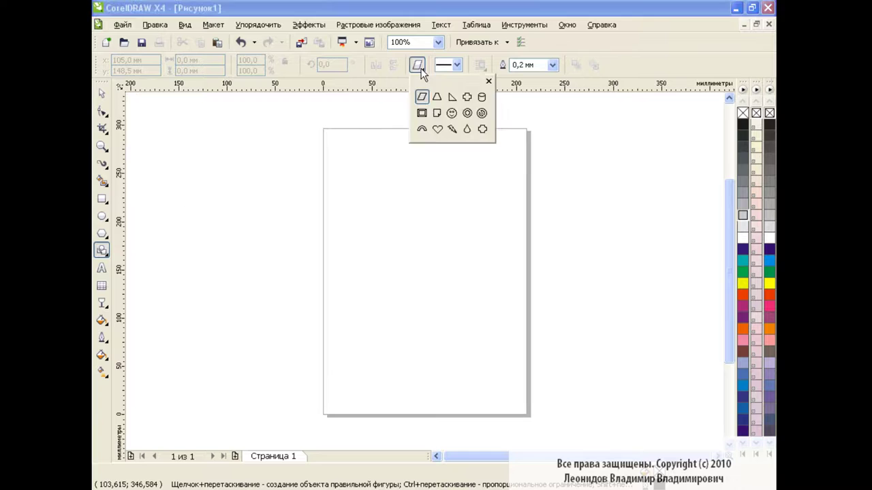
click(439, 116)
mouse_move(344, 119)
mouse_down()
mouse_move(382, 214)
mouse_move(521, 340)
mouse_up()
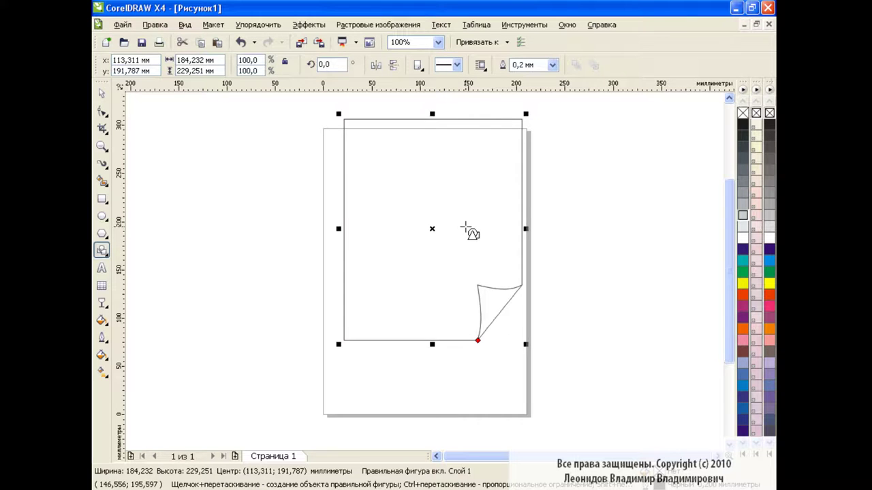
key(Delete)
- Draw a 313×201.5 mm pale beige rectangle and a 128×46 mm rectangle below it
click(103, 199)
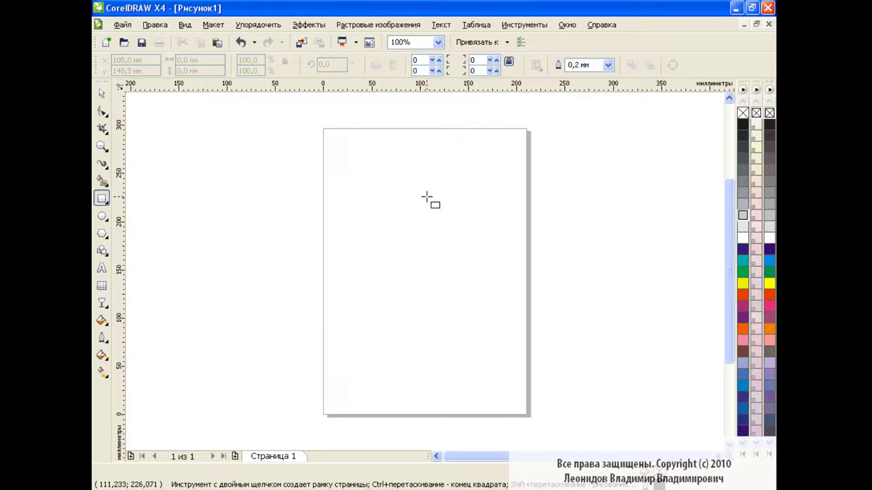
drag(302, 138, 603, 334)
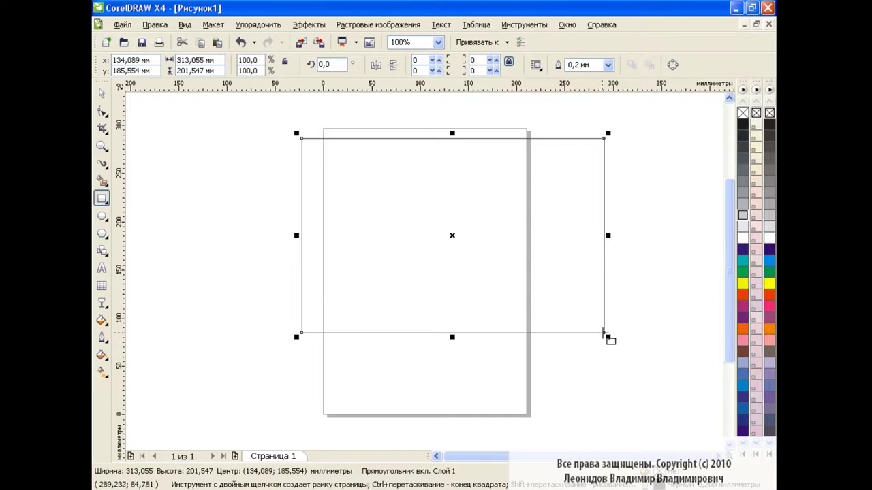
click(102, 354)
click(145, 370)
click(424, 279)
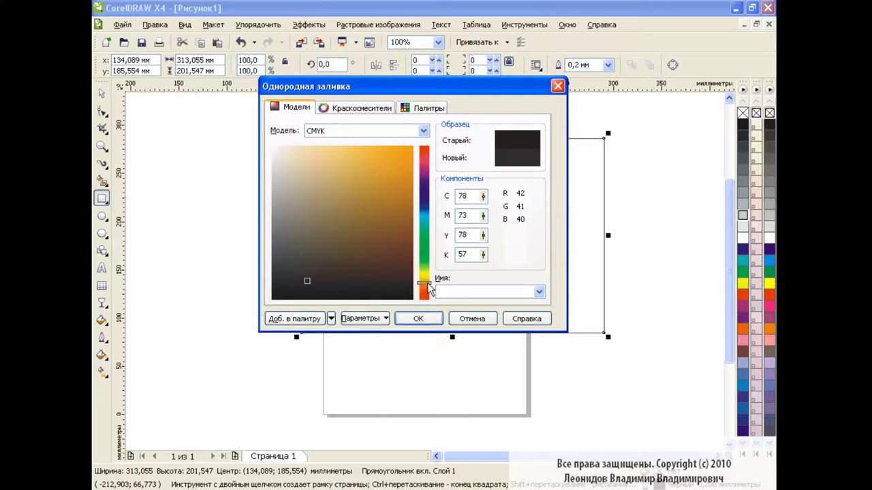
click(318, 159)
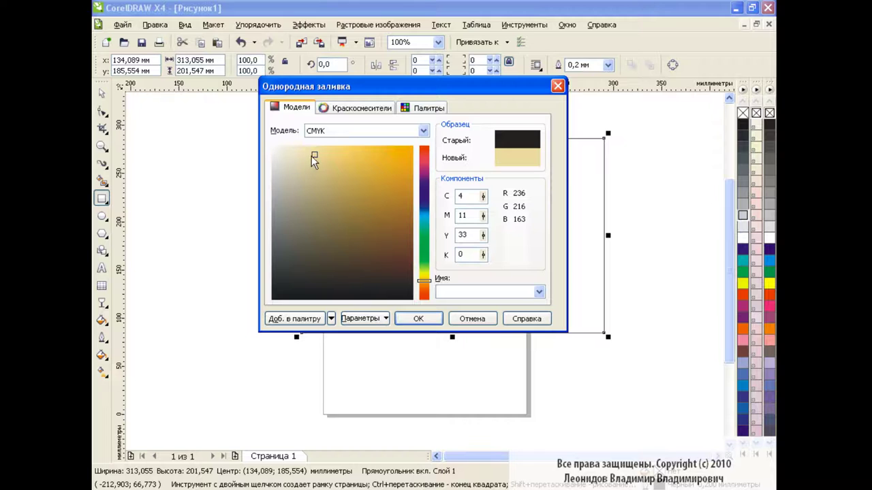
click(422, 318)
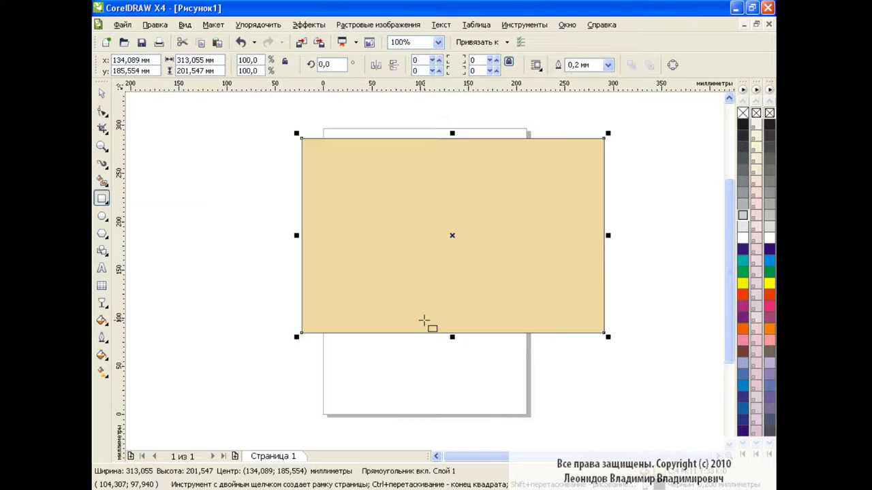
drag(362, 358, 486, 403)
drag(423, 381, 556, 356)
- Tilt the small rectangle about 15.5° and nudge it against the beige sheet's edge
click(556, 355)
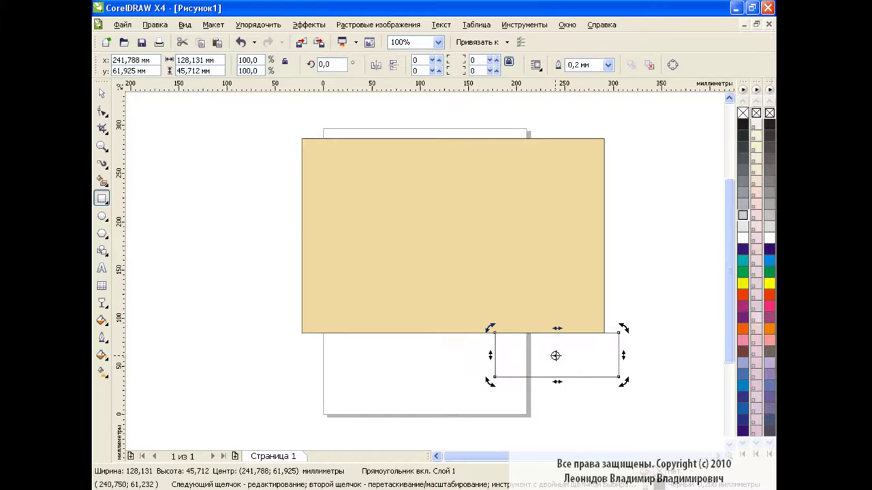
mouse_move(622, 331)
mouse_down()
mouse_move(572, 307)
mouse_move(549, 334)
mouse_up()
click(572, 333)
click(572, 334)
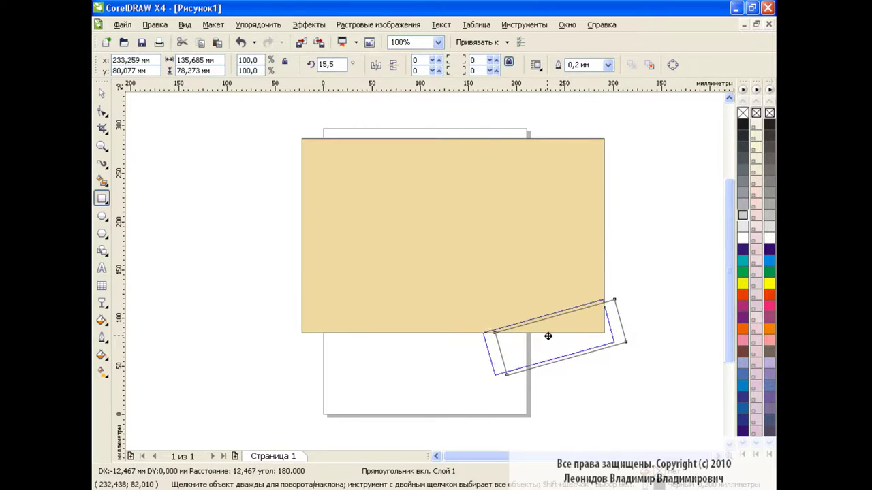
- Trim the beige sheet's corner with the tilted rectangle, then convert the rectangle to curves
click(101, 94)
drag(250, 116, 631, 403)
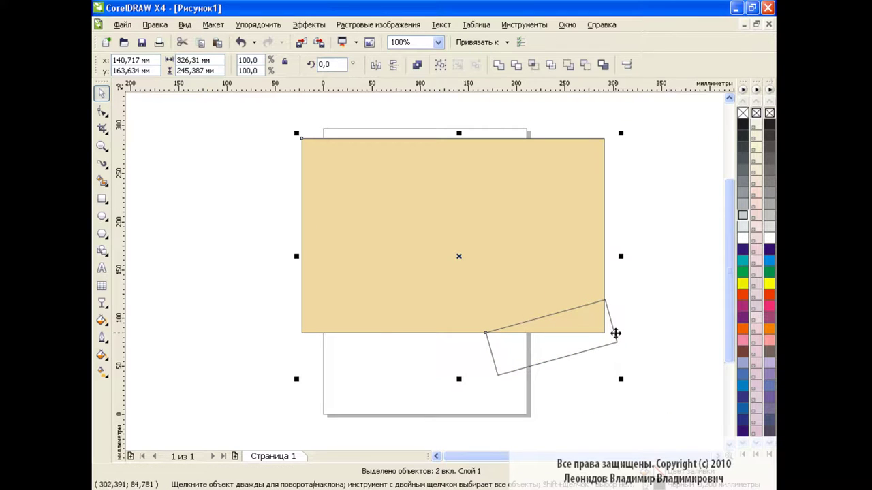
click(516, 65)
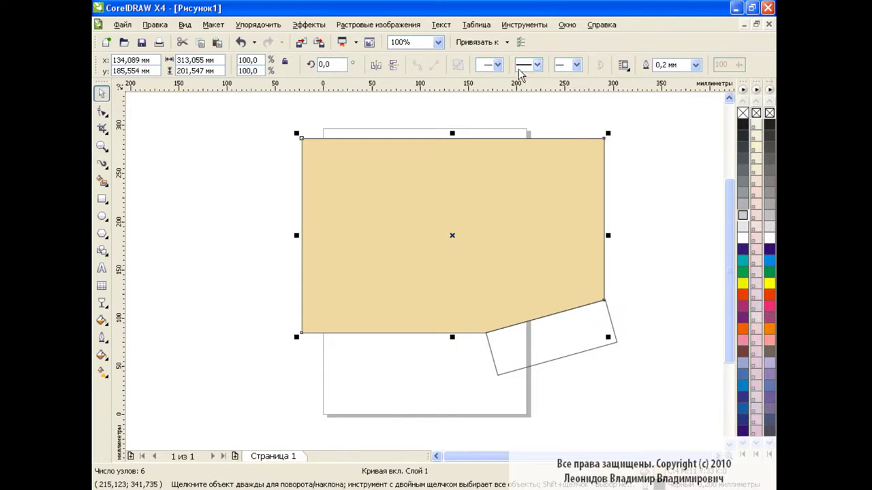
click(581, 326)
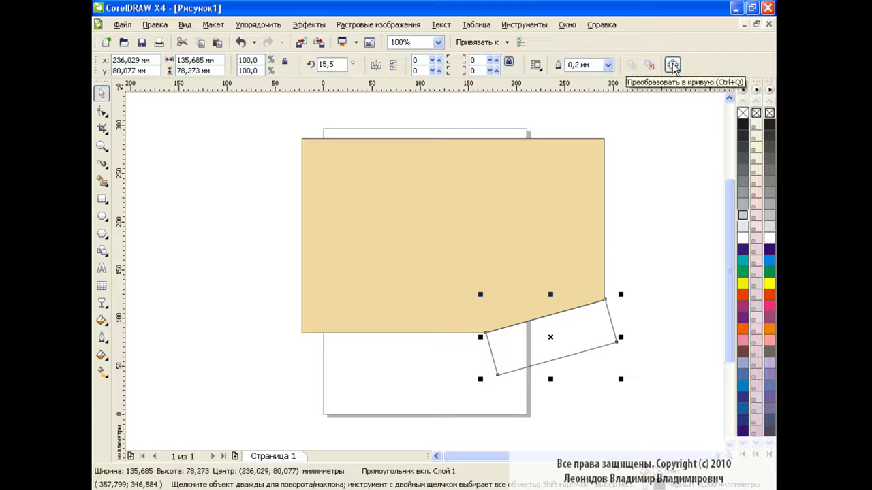
click(672, 65)
- Delete the tilted shape's lower-left node and pull its corner onto the sheet, forming a triangle
click(102, 111)
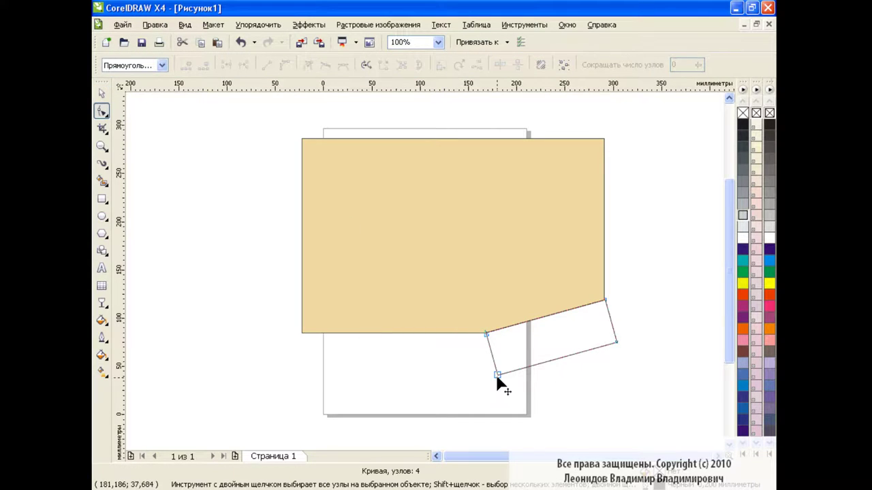
click(498, 375)
click(207, 66)
drag(616, 341, 580, 269)
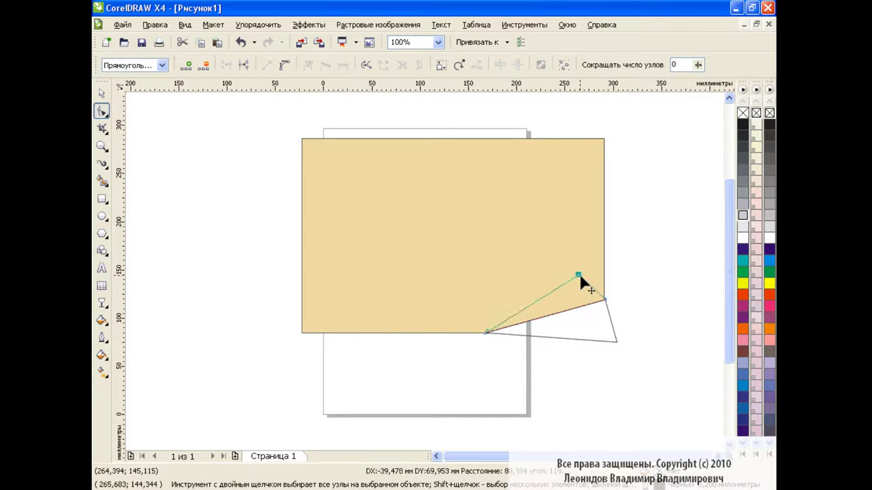
- Convert the triangle's edges to curves and bend one edge into a curl
drag(466, 241, 625, 385)
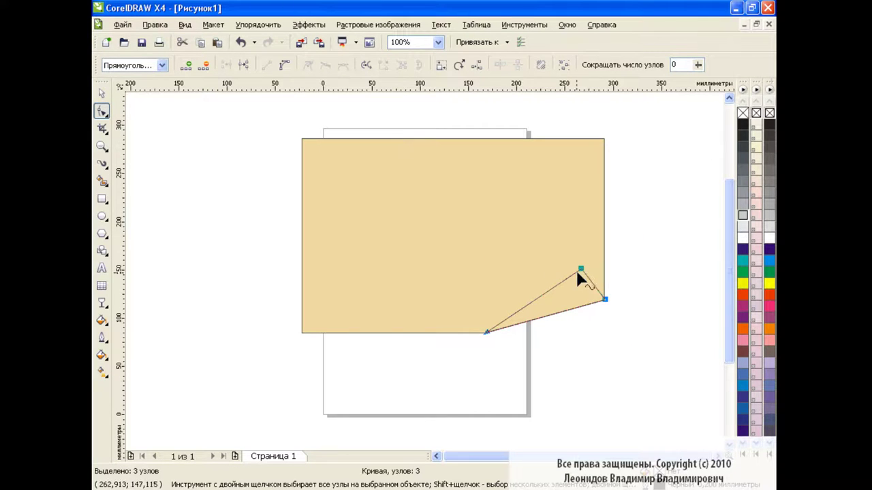
click(284, 64)
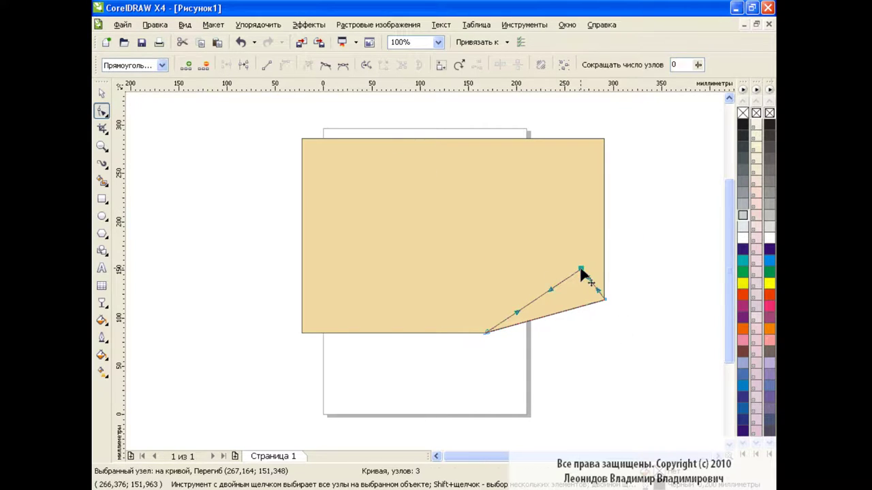
mouse_move(584, 273)
mouse_down()
mouse_move(596, 295)
mouse_move(580, 294)
mouse_move(572, 276)
mouse_up()
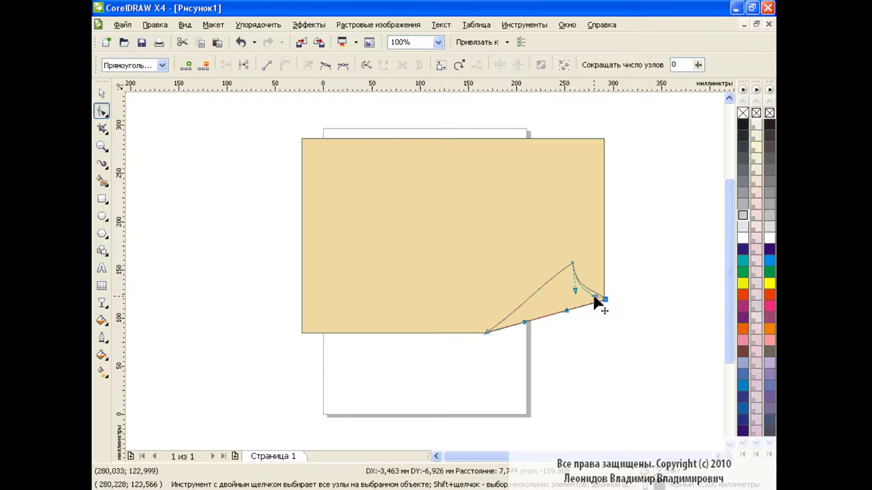
click(573, 265)
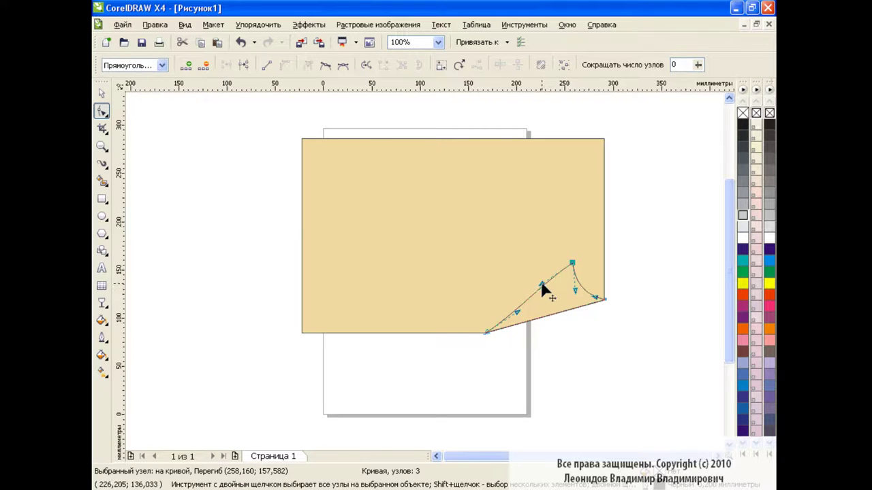
click(604, 300)
click(622, 315)
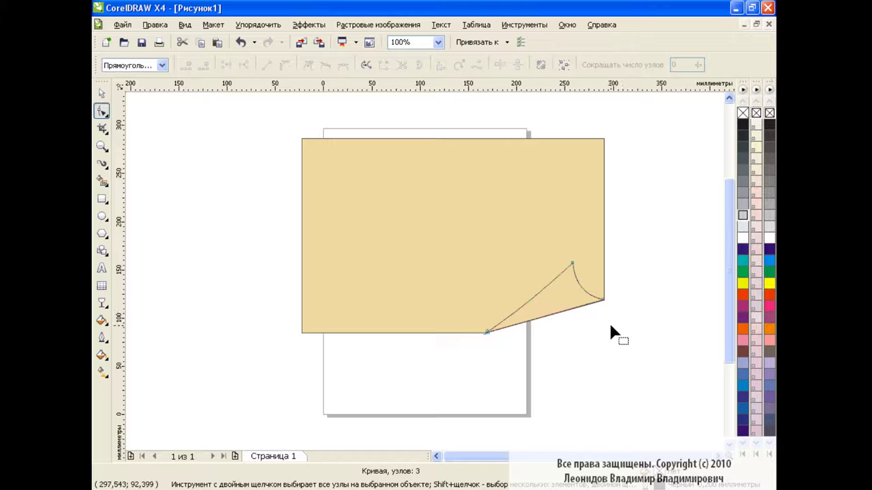
click(102, 94)
click(489, 357)
- Give the curl flap a conical fountain fill with a custom colour blend
scroll(489, 357, right, 1)
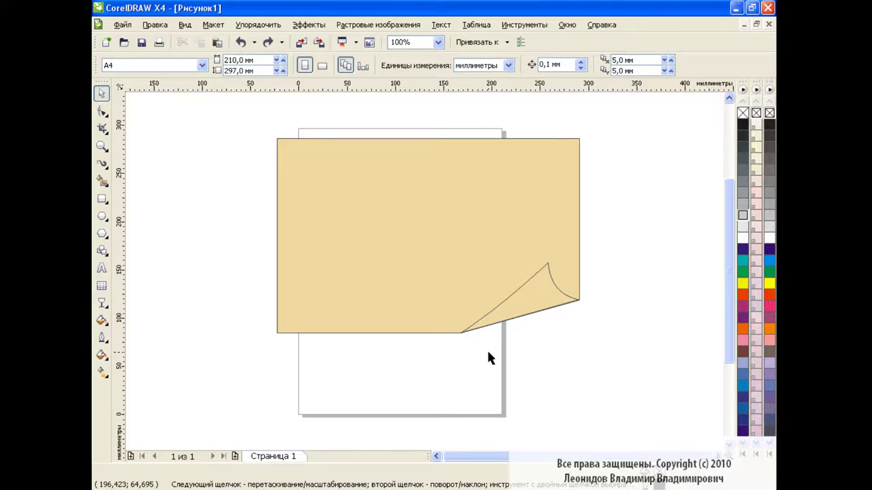
click(532, 307)
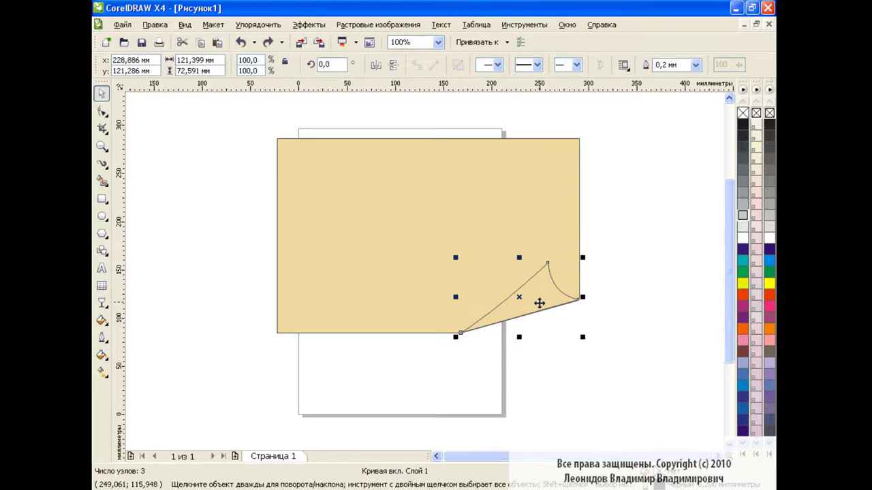
click(102, 355)
click(145, 384)
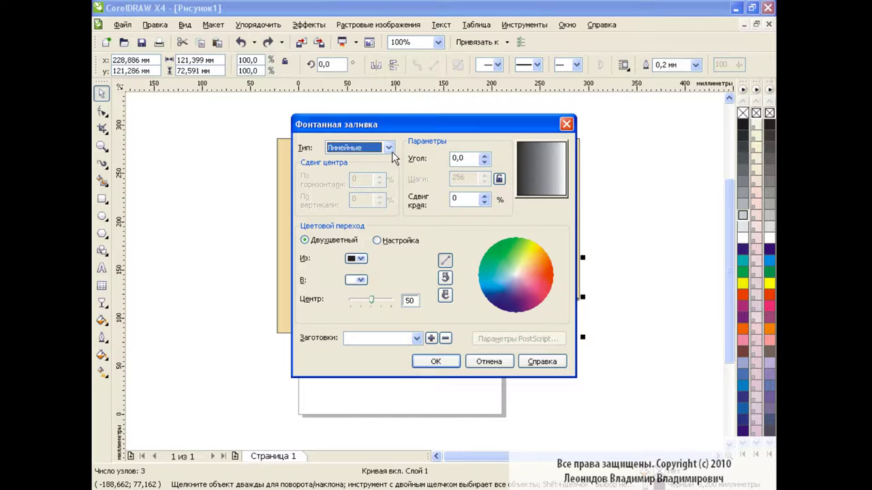
click(388, 147)
click(368, 179)
click(379, 242)
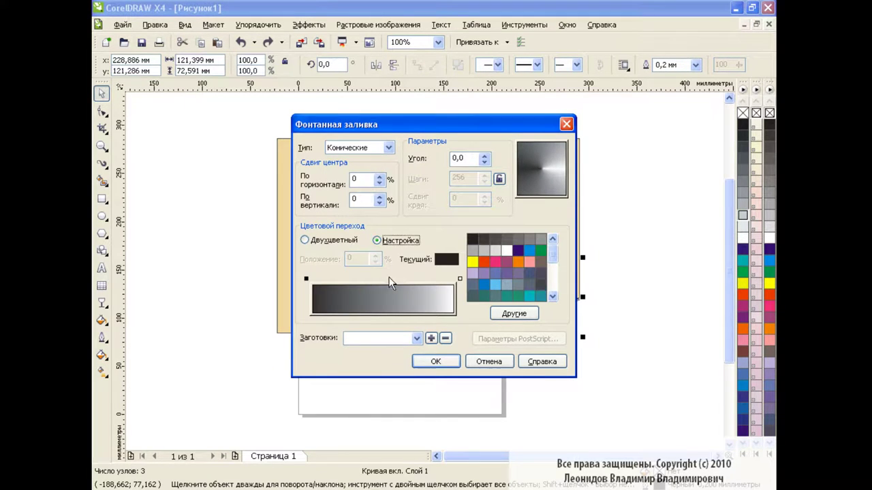
- Set the gradient's start colour to pale yellow and add a golden middle colour point
click(472, 263)
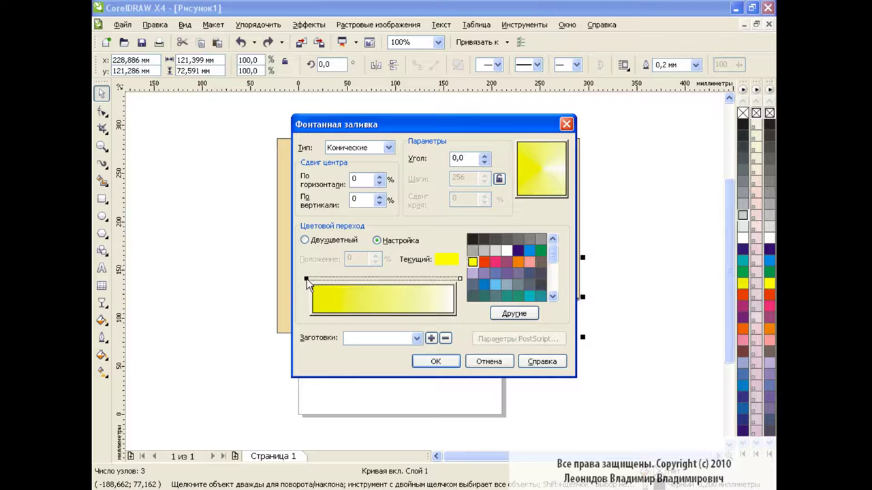
click(513, 314)
click(311, 153)
click(418, 319)
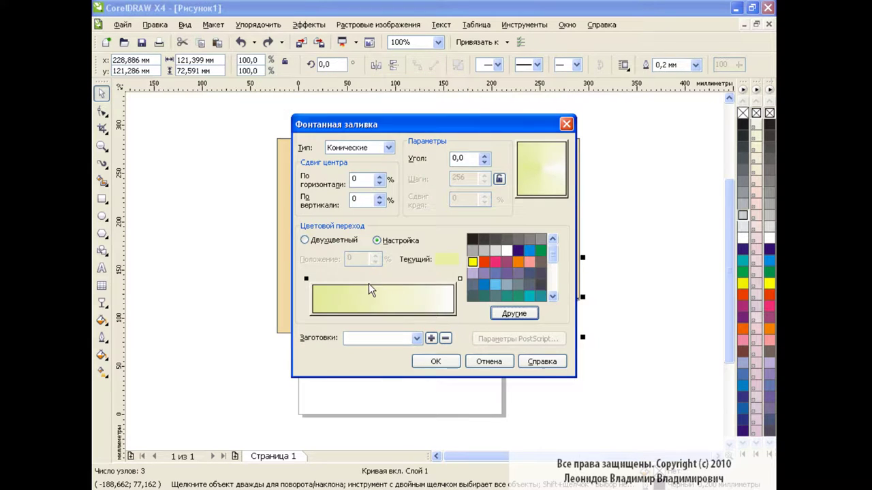
double_click(359, 279)
click(514, 313)
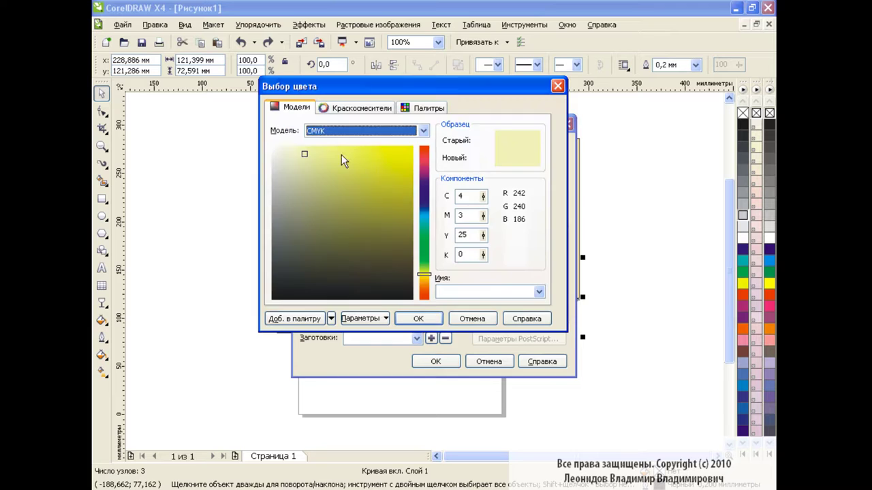
click(357, 175)
click(424, 280)
click(347, 163)
click(418, 319)
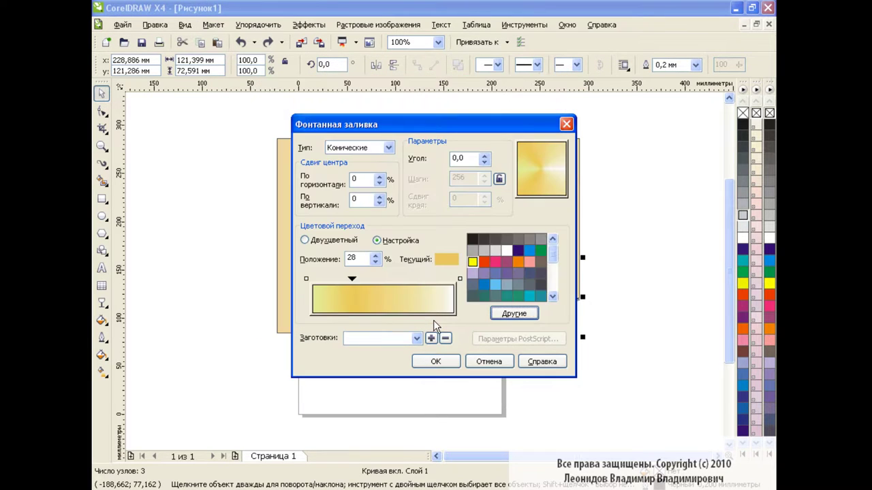
- Adjust another gradient point's colour and shift the middle point slightly right
click(394, 281)
click(515, 314)
click(323, 159)
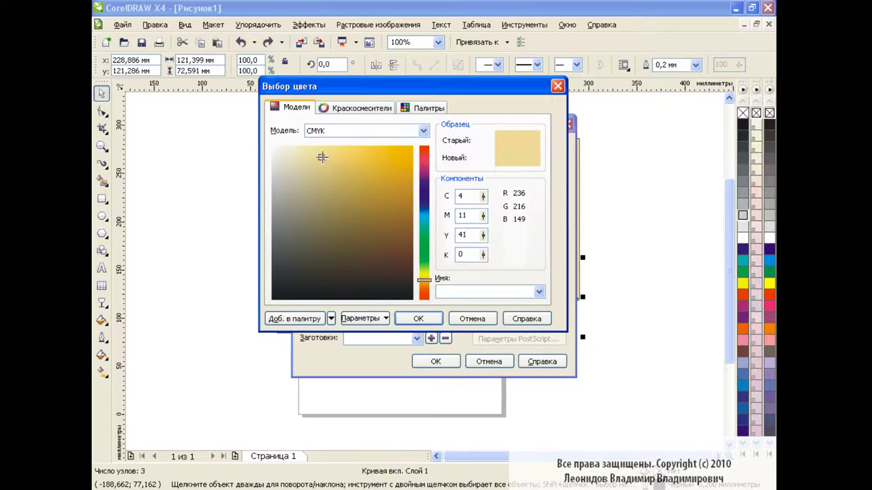
click(418, 318)
drag(395, 281, 428, 282)
- Give the gradient end a golden-orange colour, lighten a middle stop, and apply the fill
click(460, 279)
click(514, 314)
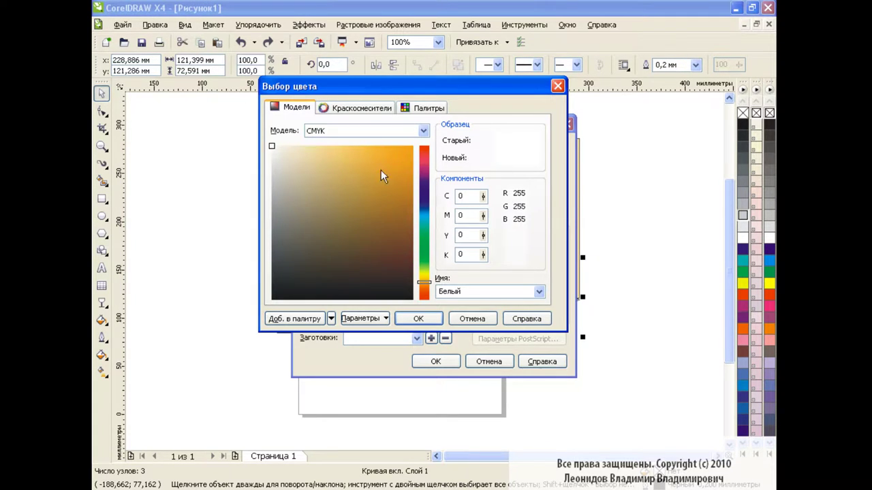
mouse_move(381, 170)
mouse_down()
mouse_move(374, 163)
mouse_move(379, 171)
mouse_up()
click(428, 319)
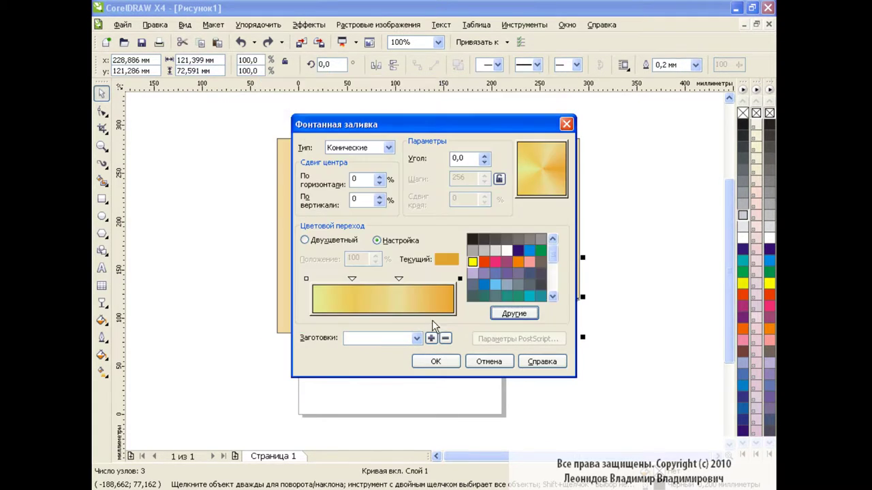
click(398, 278)
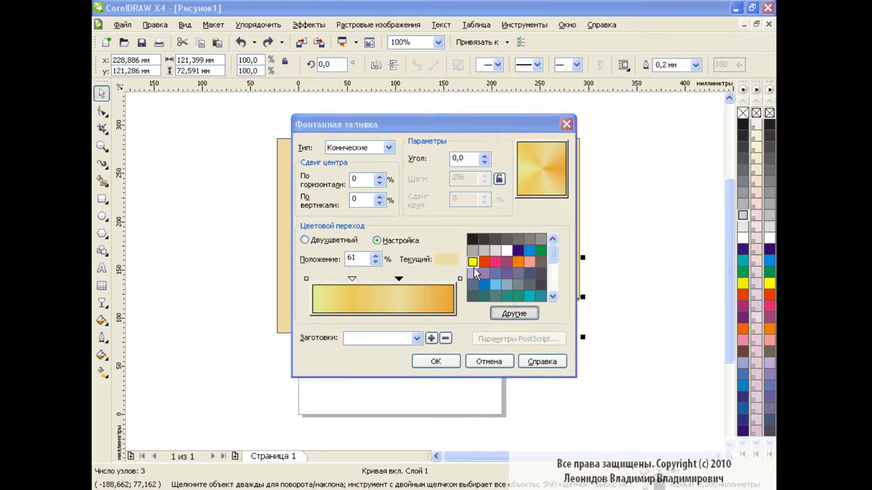
click(514, 314)
click(416, 318)
click(437, 362)
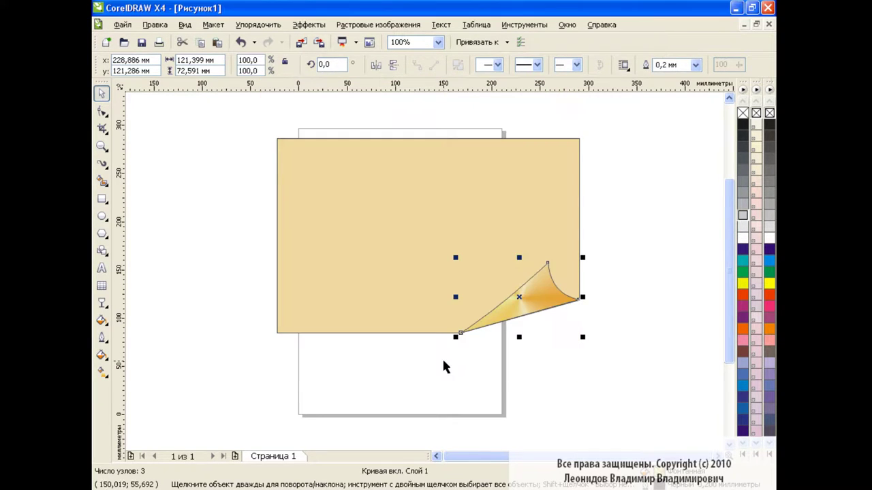
- Centre the curl's conical gradient at its lower corner and fine-tune its nodes at 200% zoom
click(101, 372)
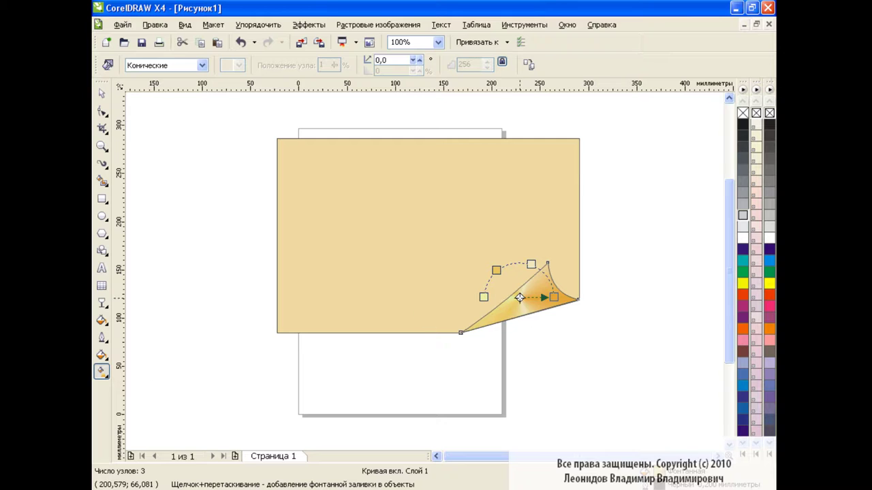
mouse_move(519, 297)
mouse_down()
mouse_move(463, 334)
mouse_move(486, 309)
mouse_up()
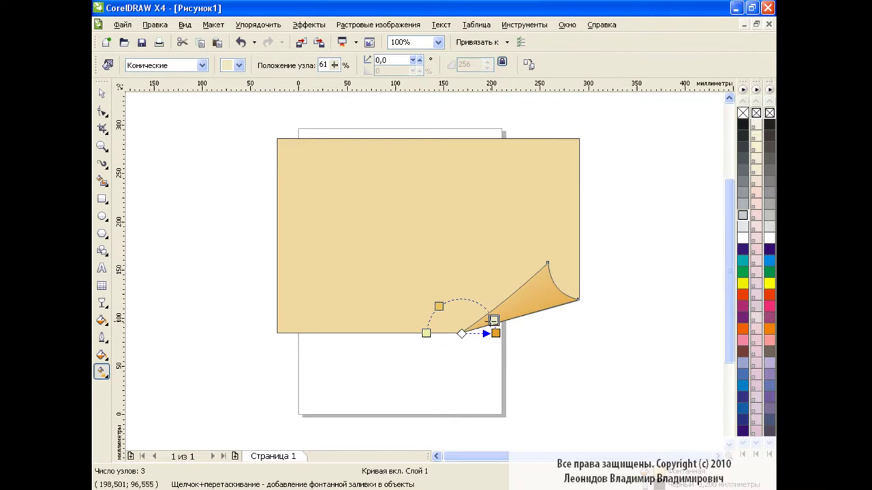
click(438, 42)
click(430, 147)
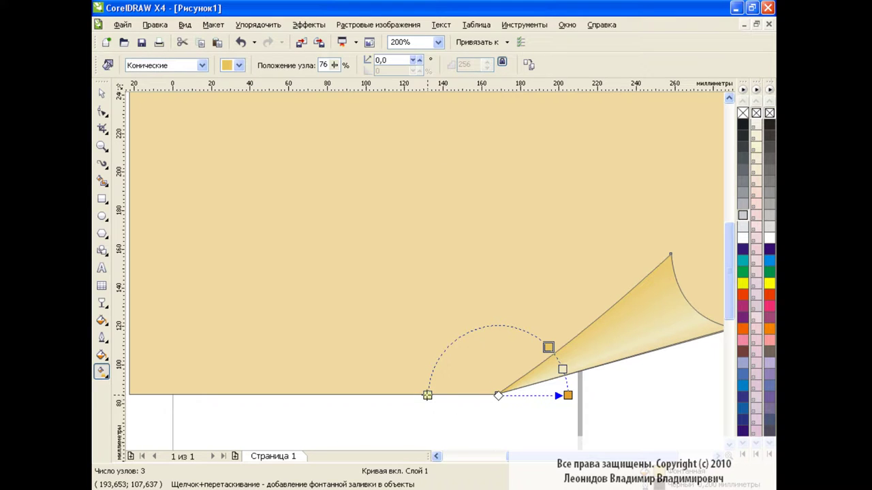
drag(561, 369, 565, 374)
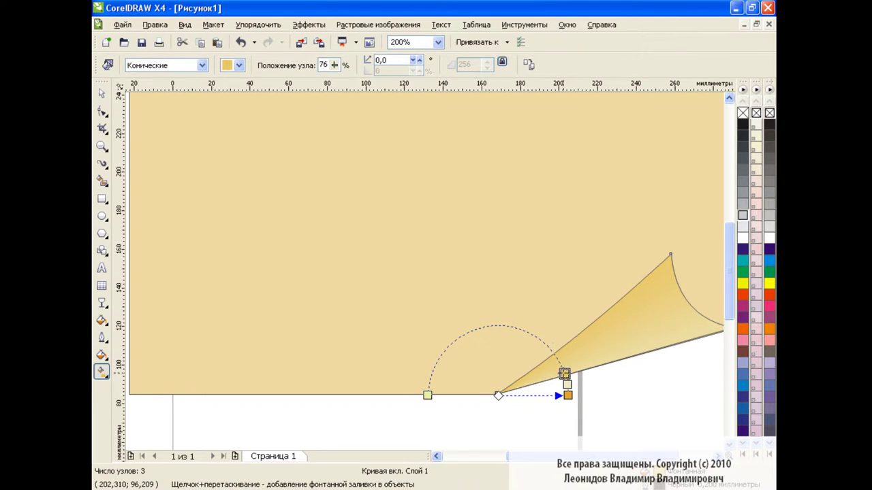
mouse_move(429, 395)
mouse_down()
mouse_move(475, 401)
mouse_move(467, 405)
mouse_up()
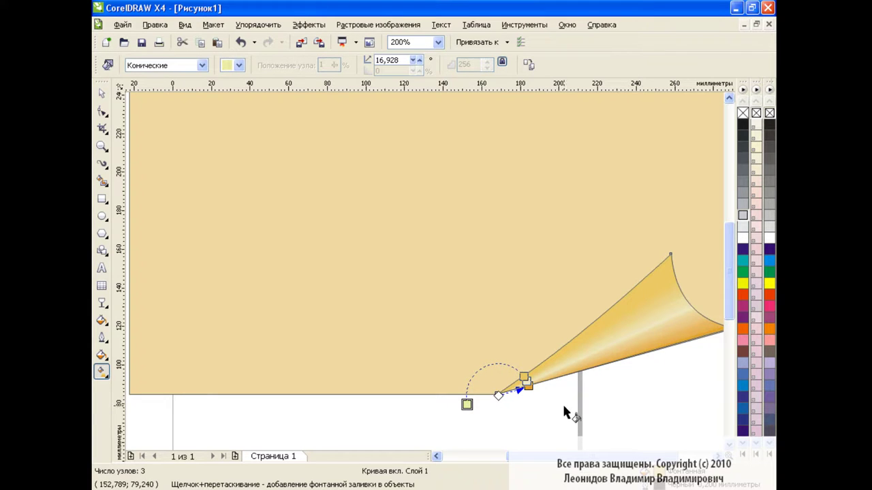
key(space)
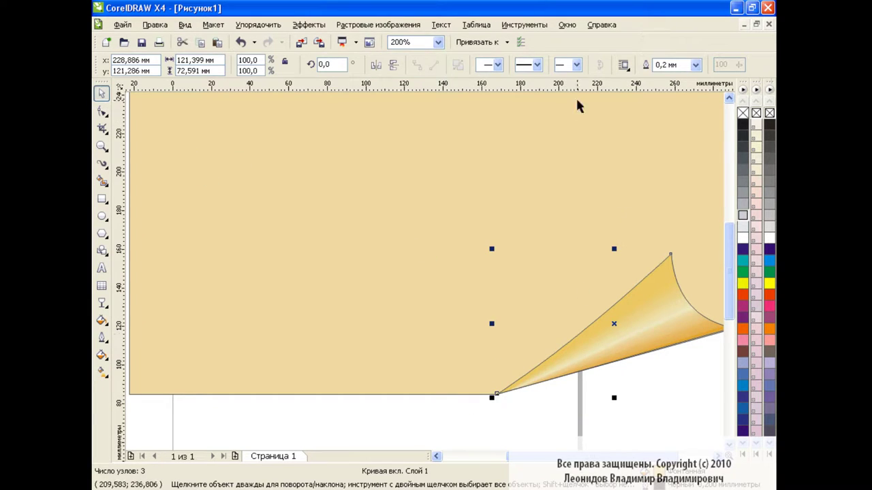
- Return to 100% zoom and give the beige sheet a soft drop shadow falling downward
click(438, 43)
click(439, 137)
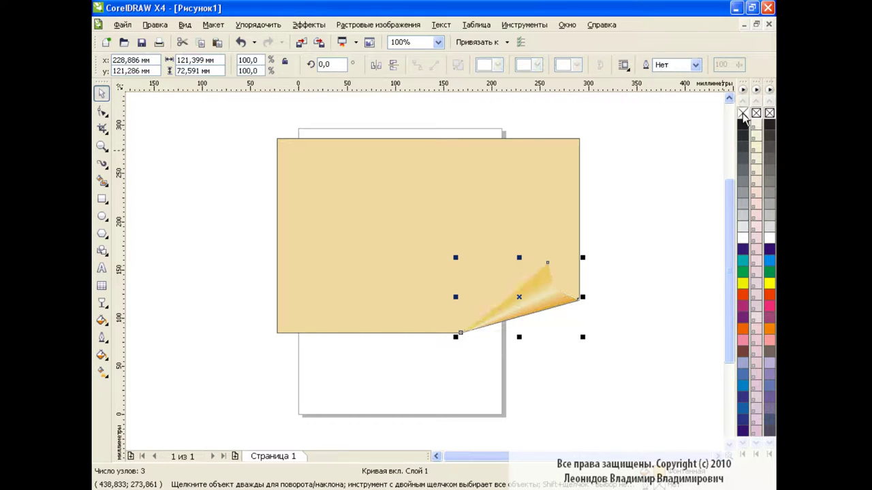
click(534, 171)
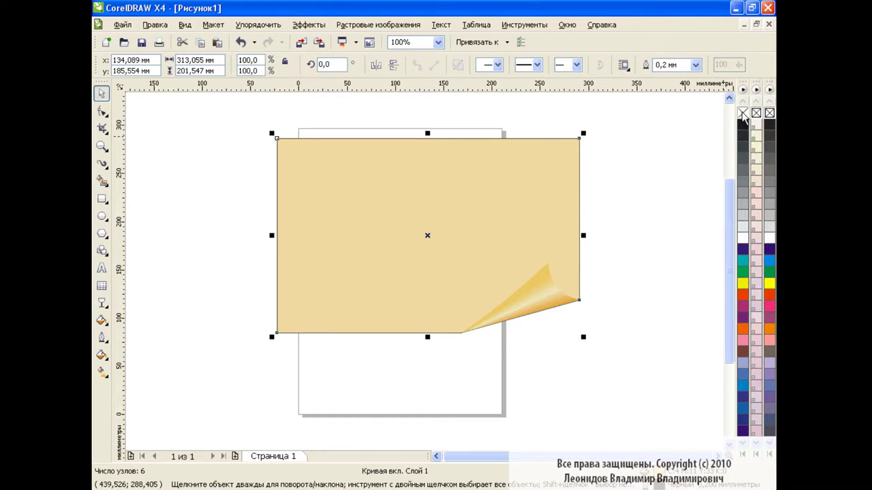
click(652, 218)
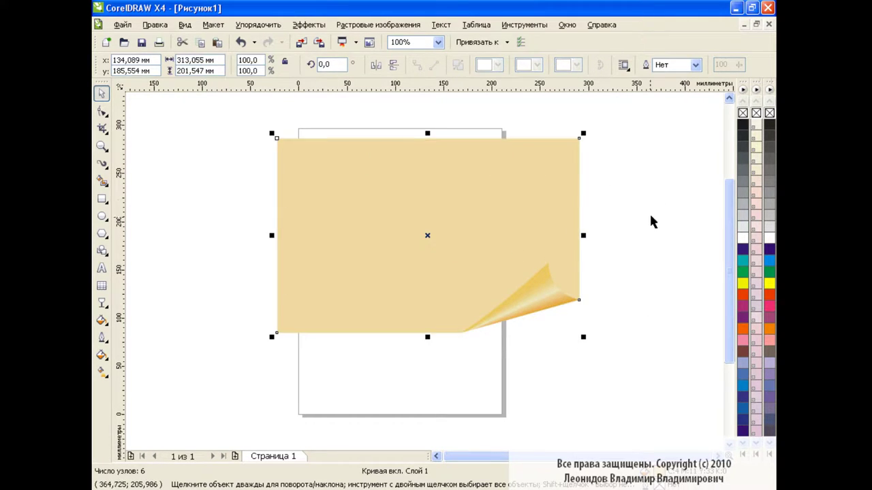
click(540, 301)
click(102, 303)
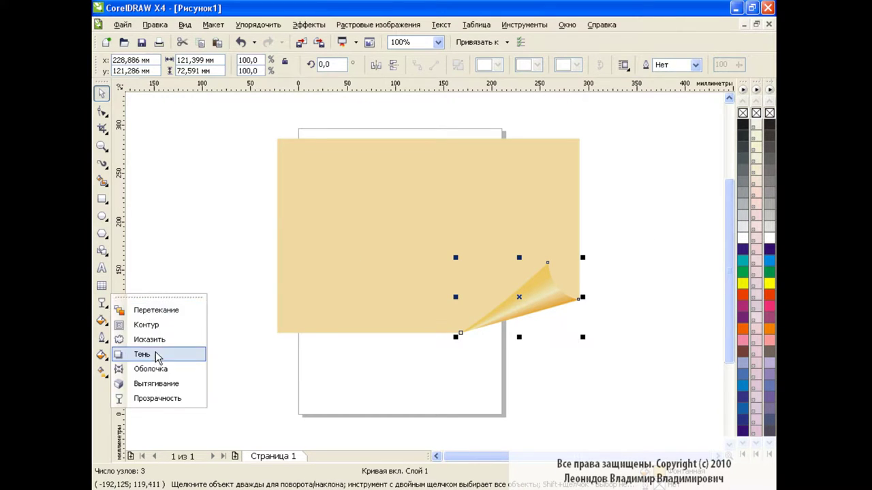
click(170, 358)
mouse_move(518, 295)
mouse_down()
mouse_move(510, 285)
mouse_move(412, 305)
mouse_up()
key(ctrl+z)
key(ctrl+z)
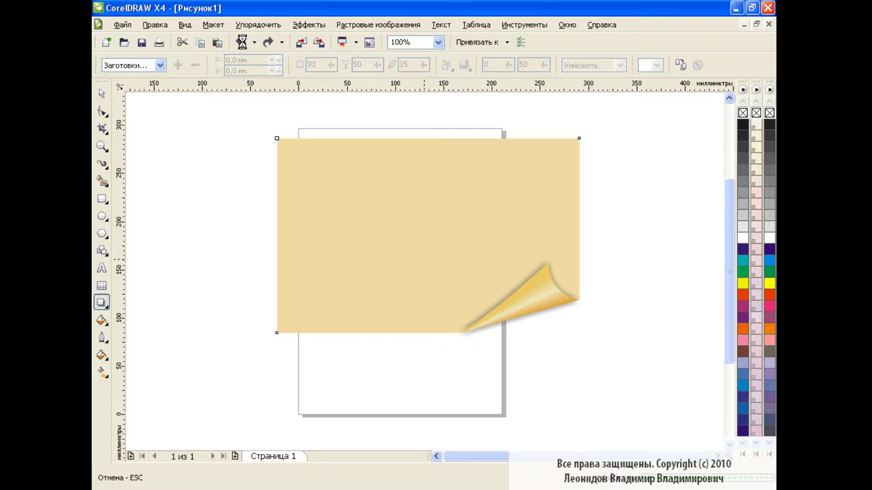
mouse_move(427, 235)
mouse_down()
mouse_move(398, 340)
mouse_move(388, 341)
mouse_up()
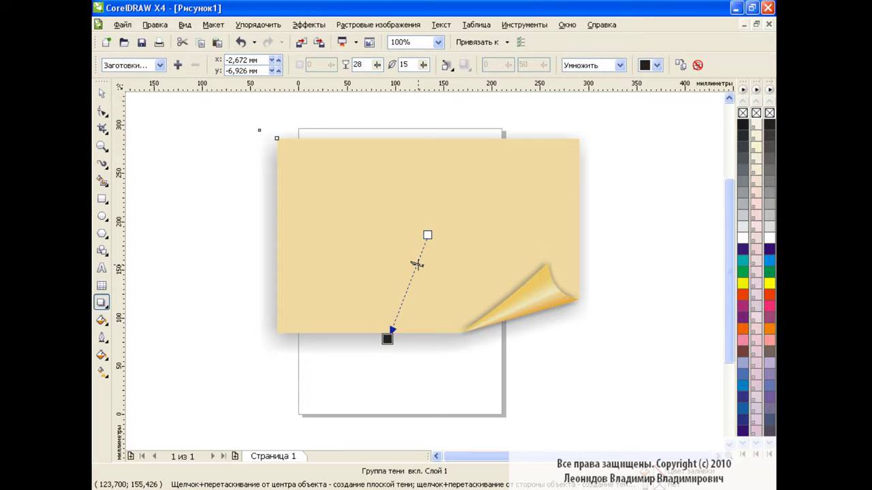
click(101, 92)
click(102, 110)
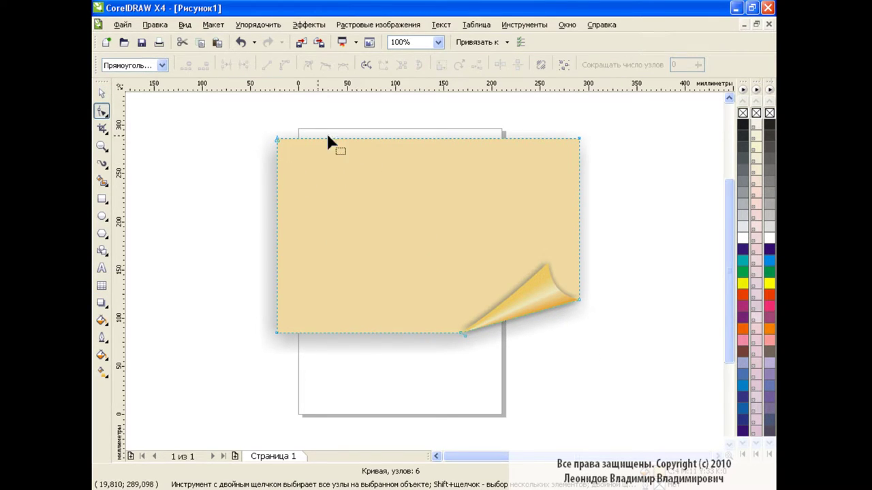
- Pull the sheet's top-left corner up and outward, bowing its left and top edges slightly
drag(276, 138, 266, 131)
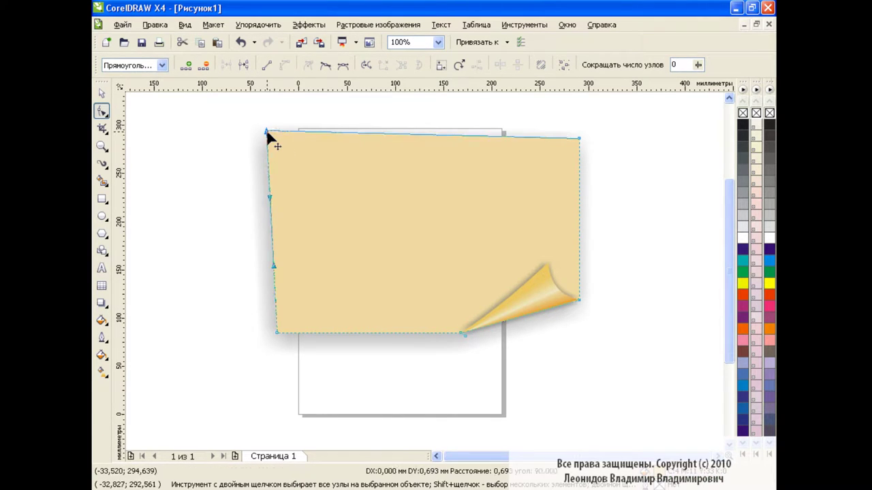
drag(302, 136, 325, 140)
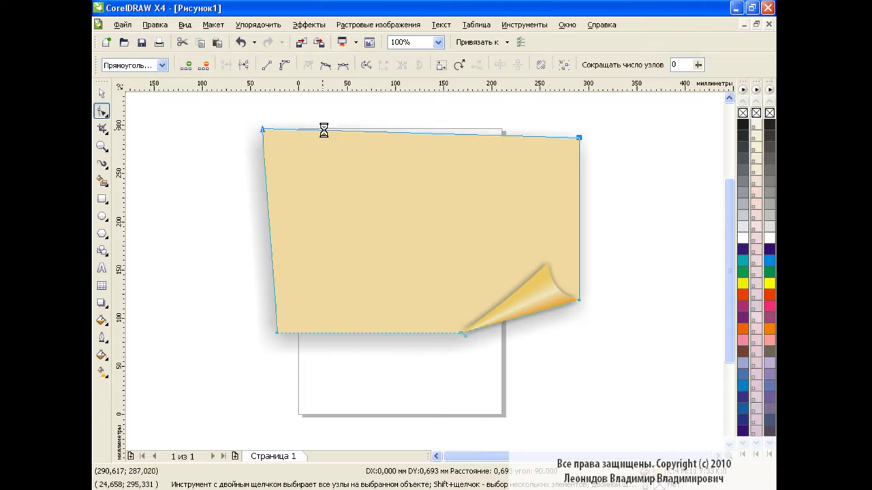
drag(268, 196, 279, 197)
click(579, 137)
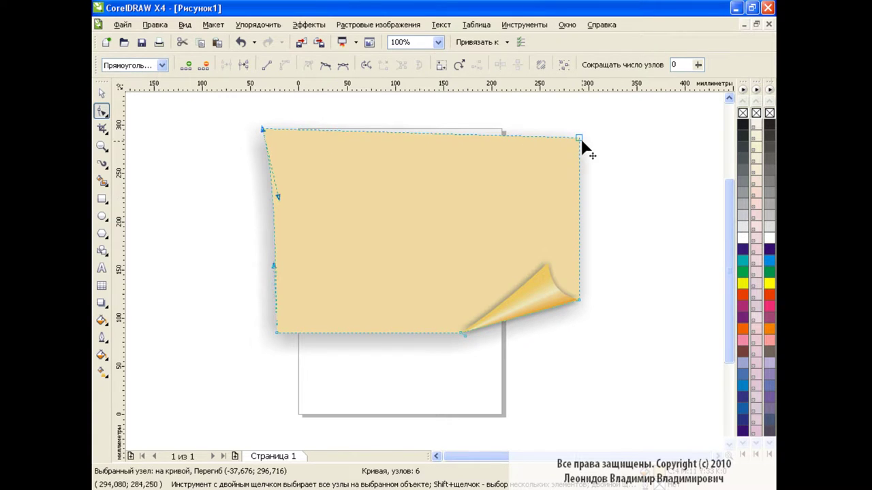
click(385, 135)
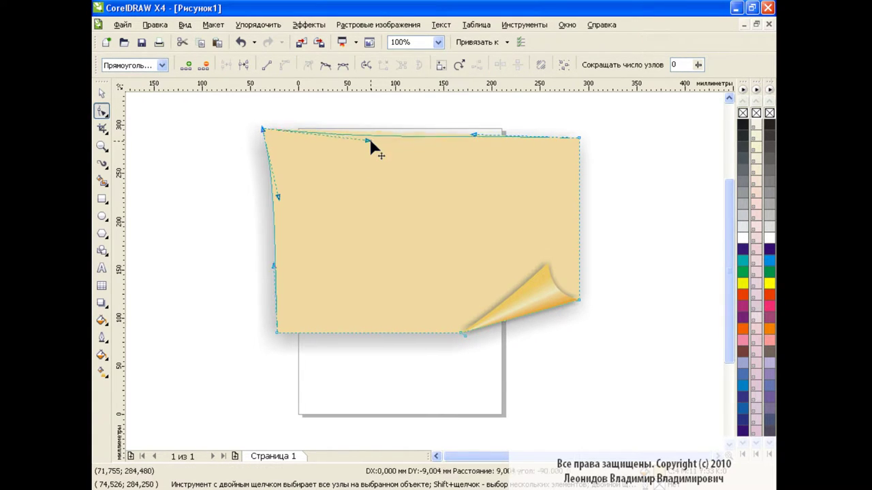
drag(385, 137, 368, 146)
key(space)
- Give the curl flap its own drop shadow falling toward the sheet's lower left
click(214, 197)
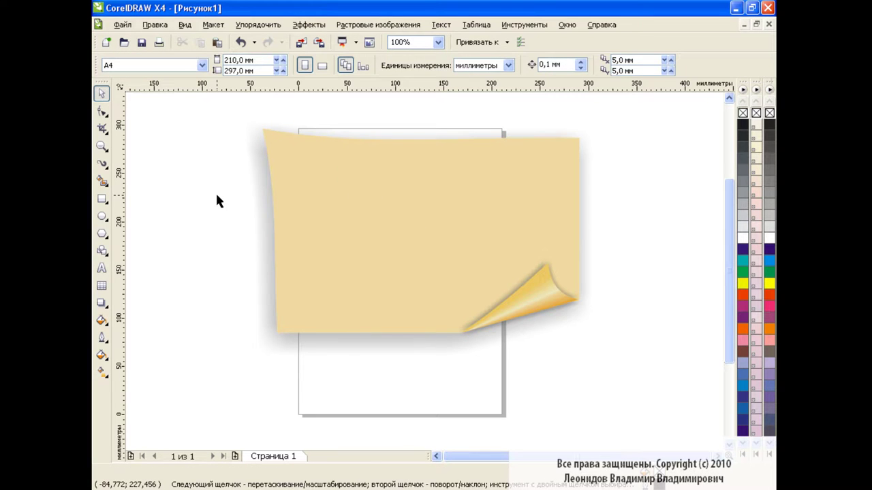
click(542, 310)
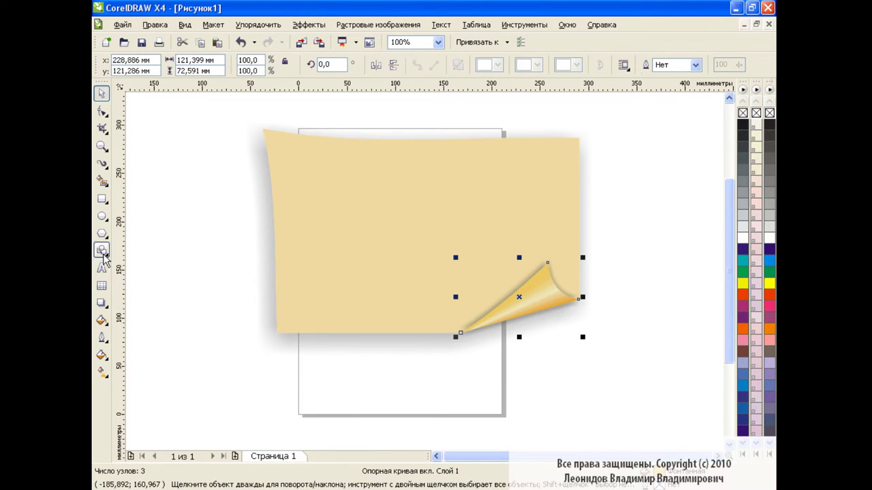
click(102, 302)
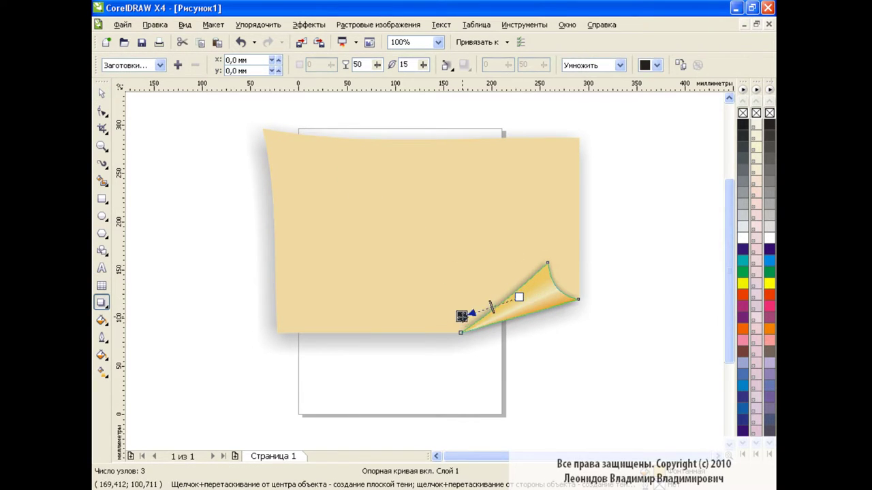
mouse_move(578, 297)
mouse_down()
mouse_move(466, 311)
mouse_move(458, 322)
mouse_up()
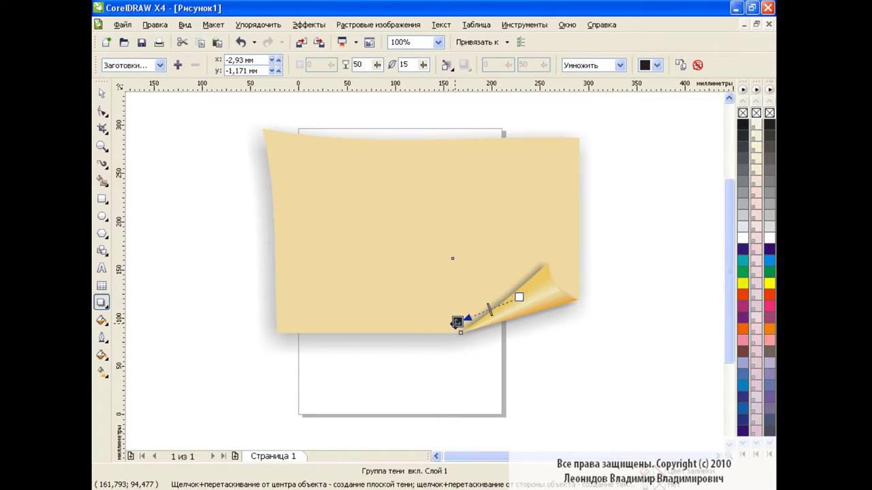
click(102, 93)
click(530, 384)
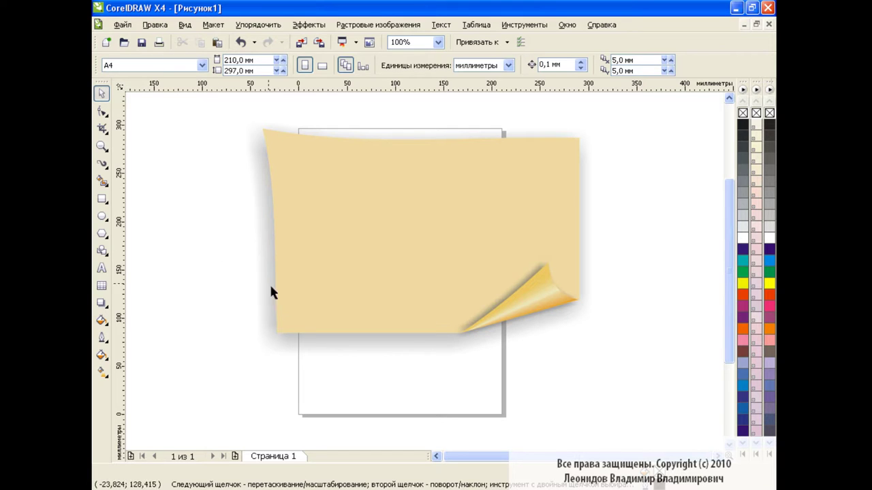
- Draw a long rectangle across the lower page and convert it to curves
click(103, 199)
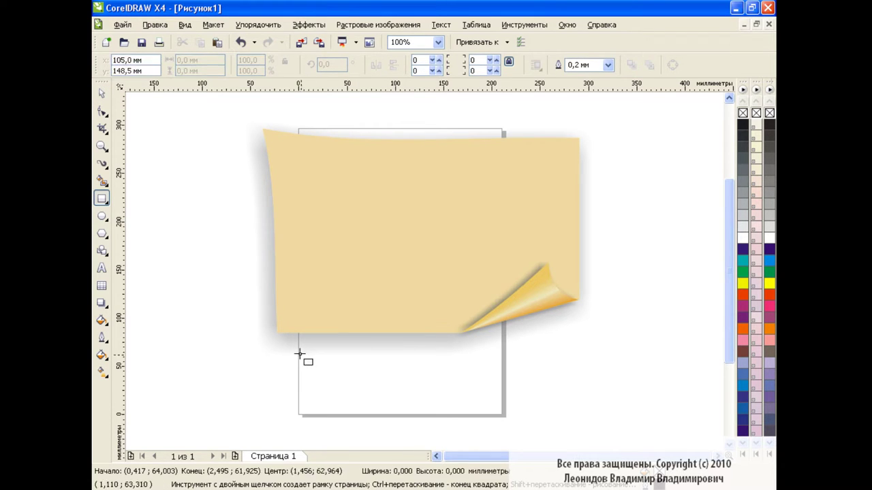
drag(299, 353, 589, 409)
click(672, 64)
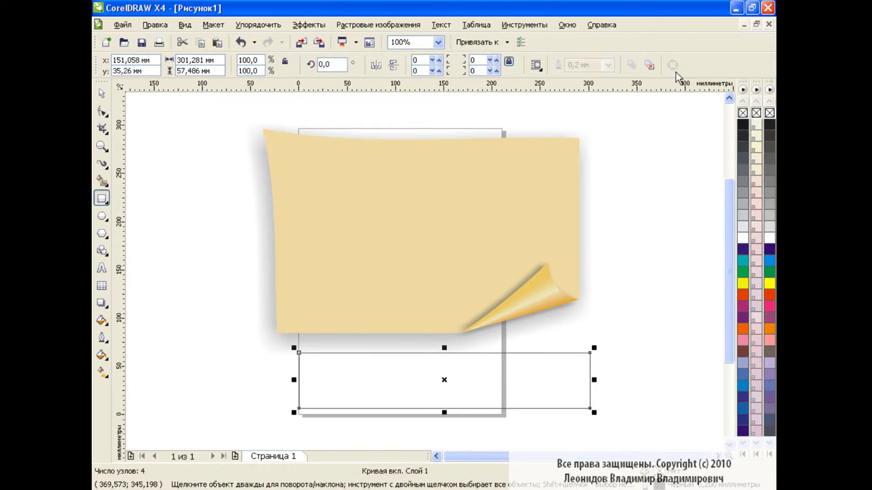
click(102, 110)
- Add several extra nodes along the rectangle's left edge
double_click(298, 364)
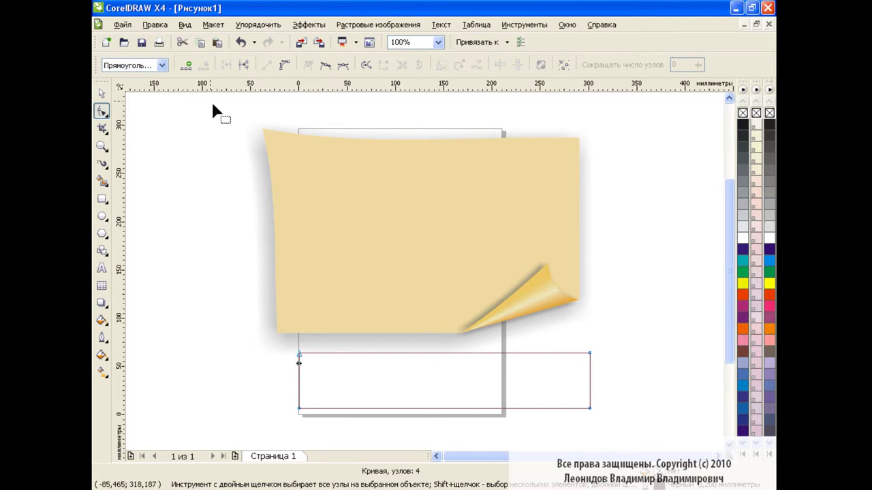
click(298, 371)
click(186, 65)
click(298, 381)
click(187, 65)
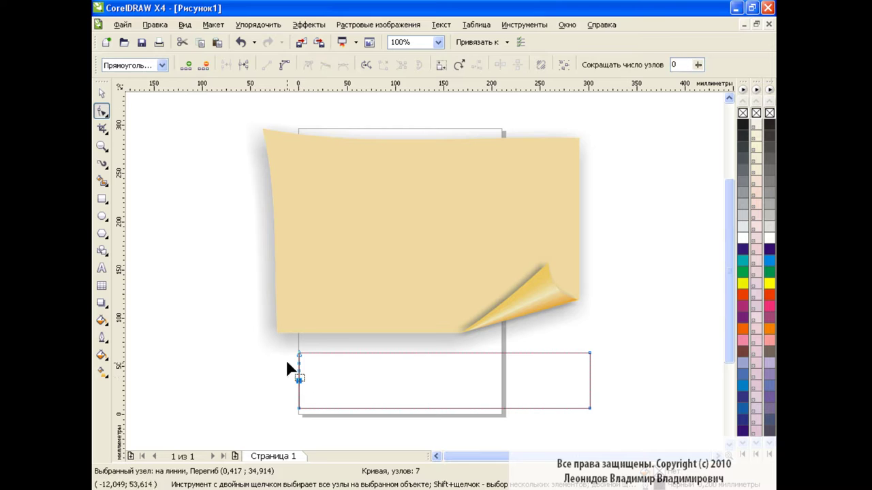
click(298, 391)
click(187, 65)
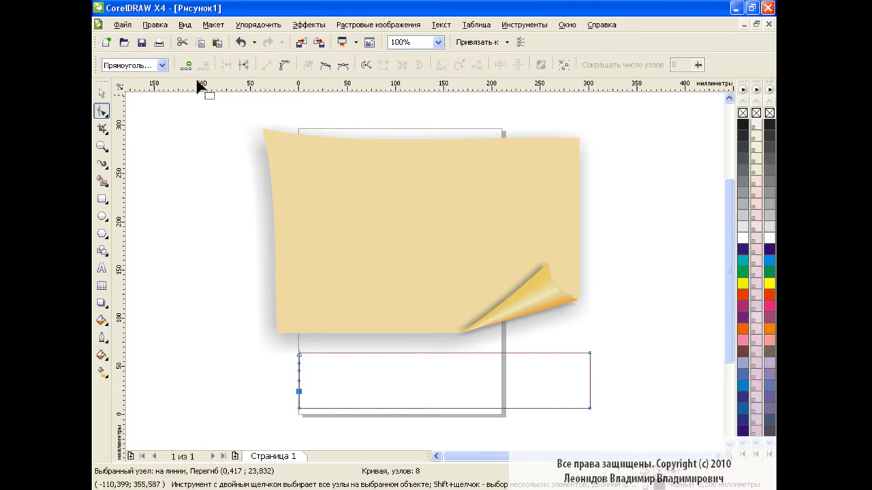
double_click(298, 401)
- Add five extra nodes along the rectangle's right edge
double_click(589, 361)
double_click(589, 369)
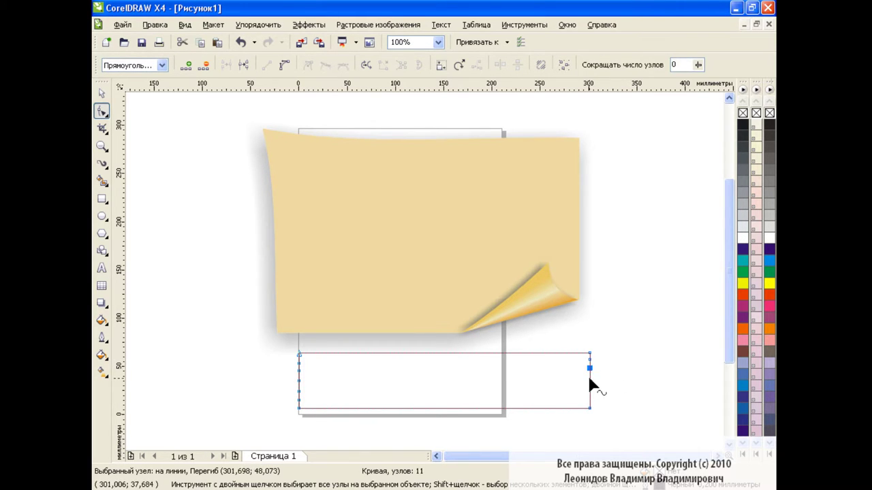
double_click(590, 377)
double_click(590, 388)
double_click(589, 397)
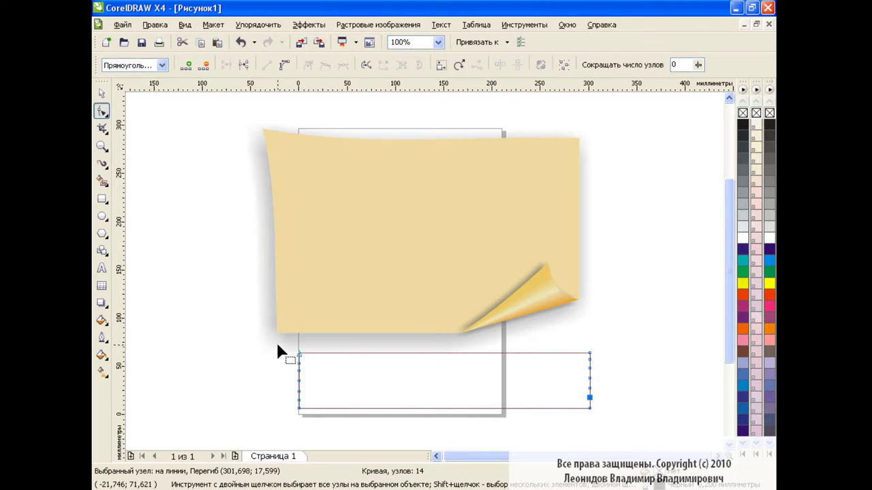
- Drag alternate end nodes inward to cut zigzag notches into both ends
drag(280, 348, 331, 423)
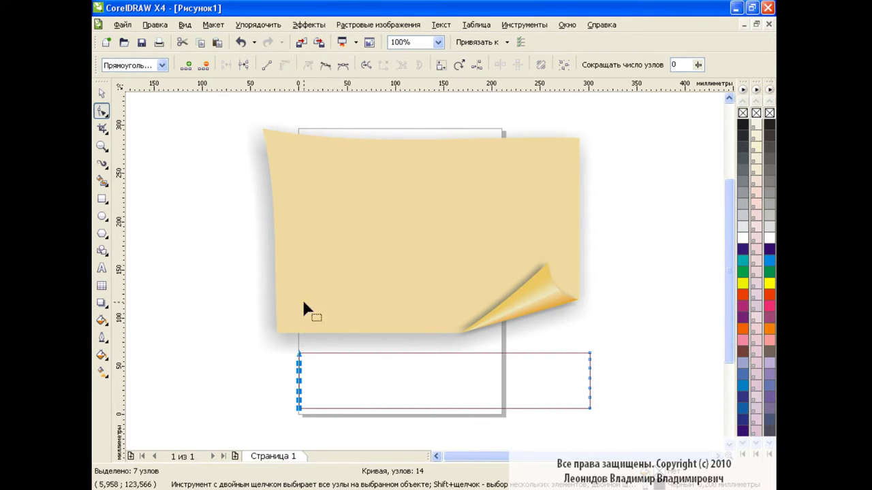
drag(566, 337, 605, 431)
mouse_move(300, 365)
mouse_down()
mouse_move(338, 365)
mouse_move(361, 379)
mouse_up()
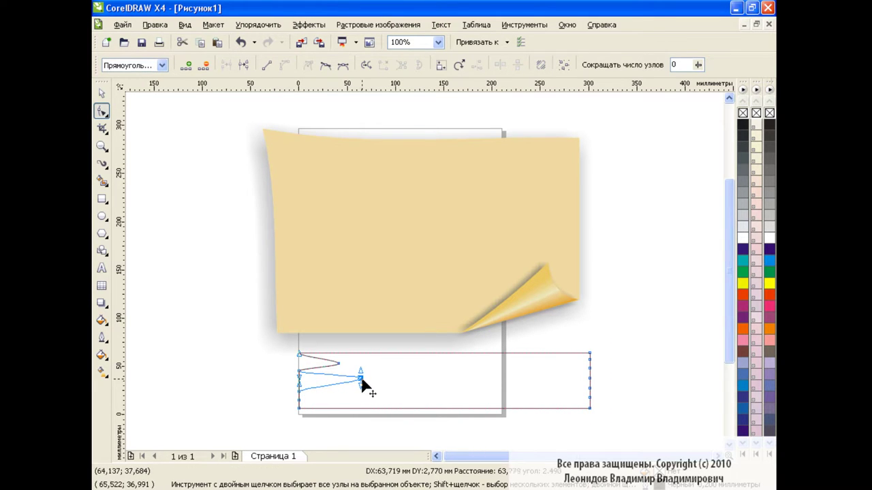
drag(303, 401, 350, 400)
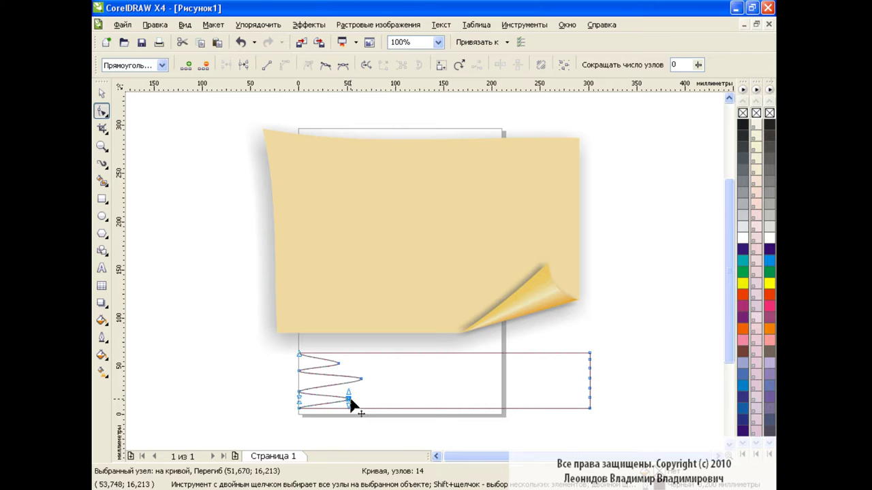
drag(590, 364, 539, 363)
mouse_move(590, 378)
mouse_down()
mouse_move(569, 380)
mouse_move(560, 396)
mouse_move(510, 394)
mouse_up()
- Widen the zigzag strip, fill it light grey and remove its outline
click(102, 93)
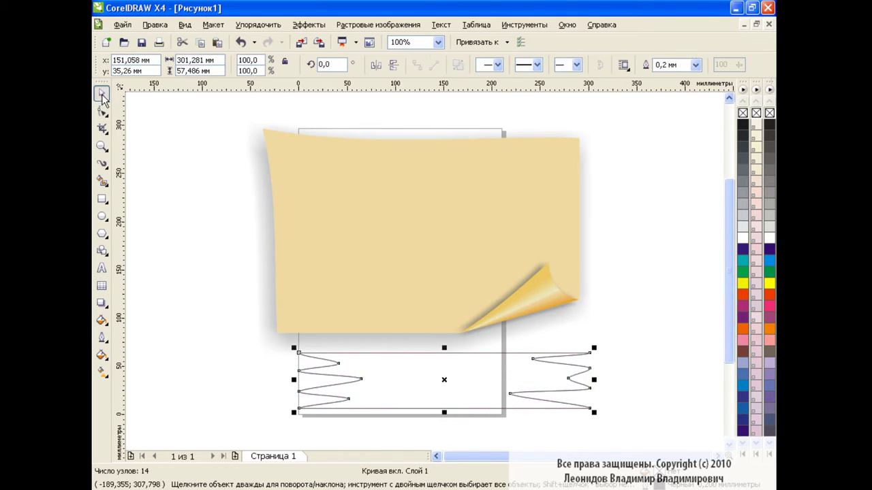
drag(594, 380, 667, 380)
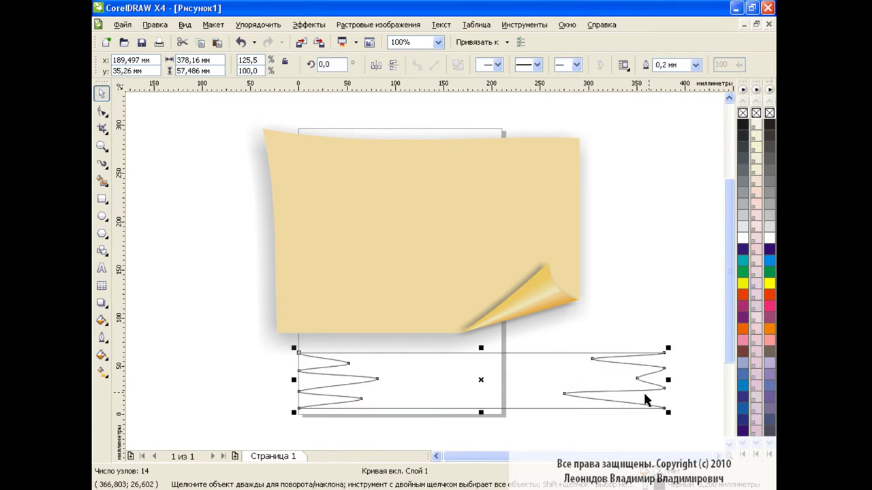
click(744, 216)
right_click(743, 113)
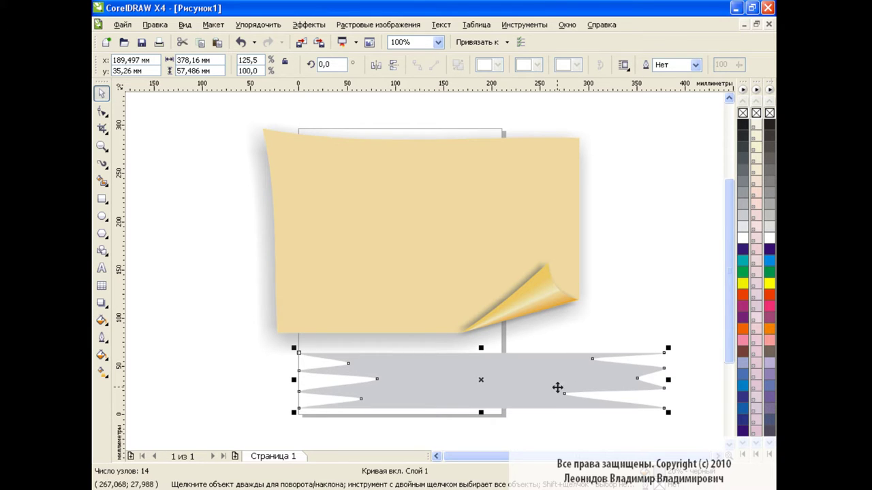
- Give the strip Uniform transparency at 18
click(102, 303)
click(187, 65)
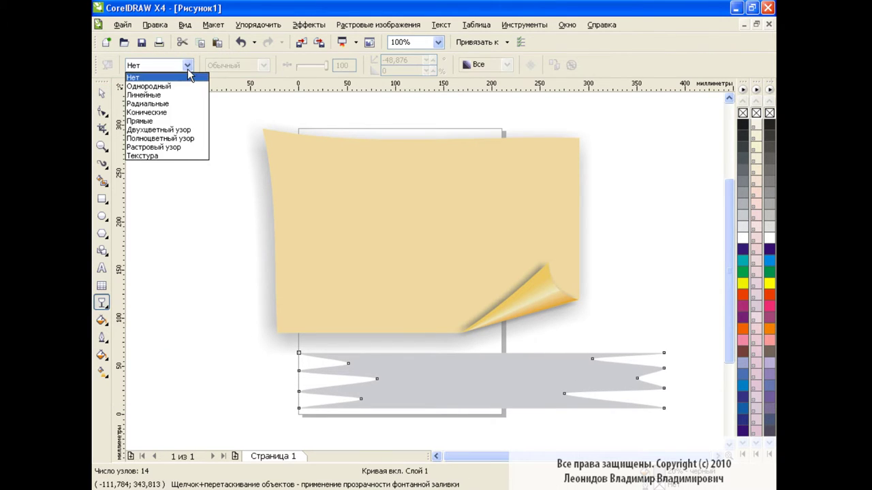
click(185, 87)
drag(306, 64, 302, 64)
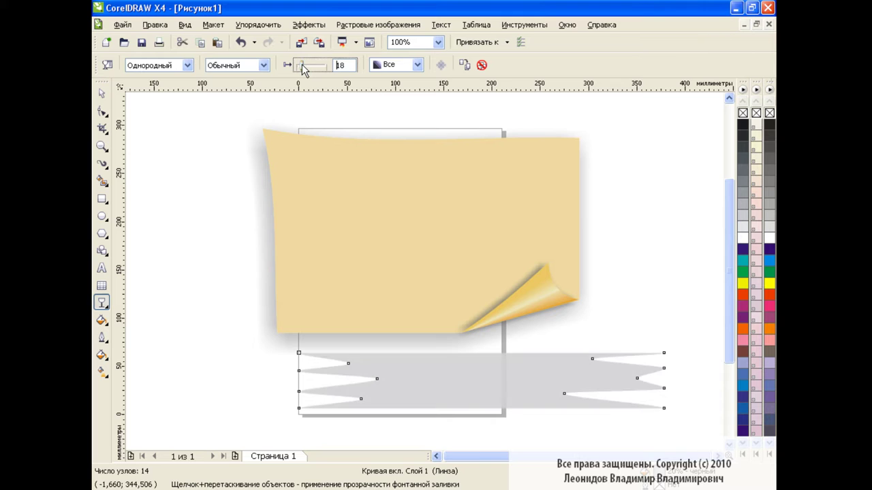
- Shrink the strip to tape size and set it diagonally over the paper's top-left corner
click(101, 94)
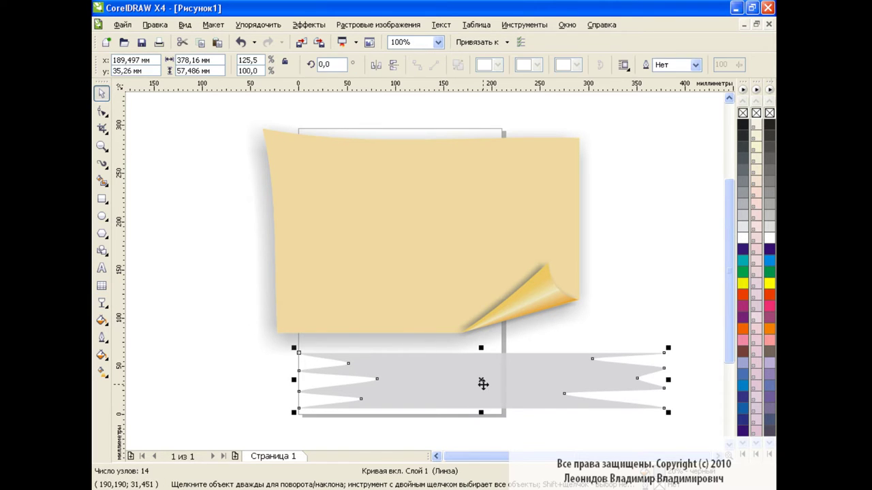
drag(482, 384, 351, 178)
drag(535, 201, 427, 170)
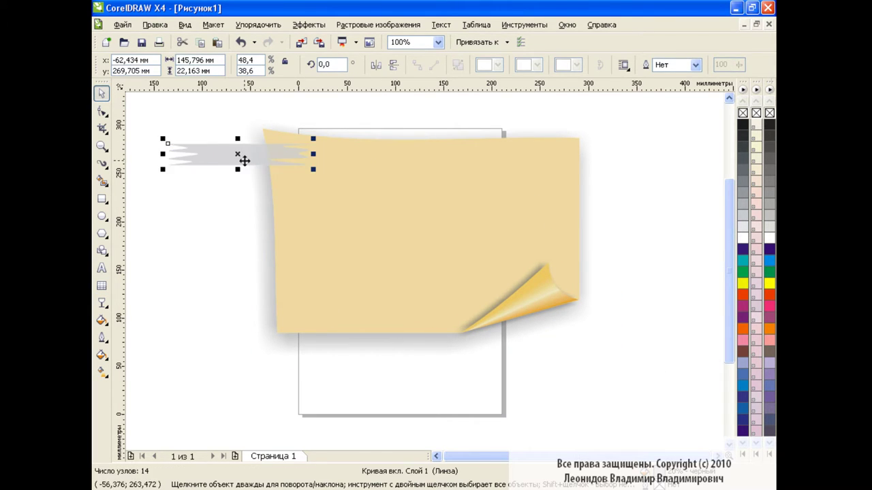
drag(243, 159, 288, 139)
click(288, 139)
drag(213, 154, 236, 188)
click(288, 136)
mouse_move(288, 140)
mouse_down()
mouse_move(274, 146)
mouse_move(535, 156)
mouse_move(562, 166)
mouse_move(290, 314)
mouse_up()
- Paste mirrored copies of the tape onto the top-right and lower-left corners
click(217, 42)
click(376, 65)
click(200, 42)
click(216, 42)
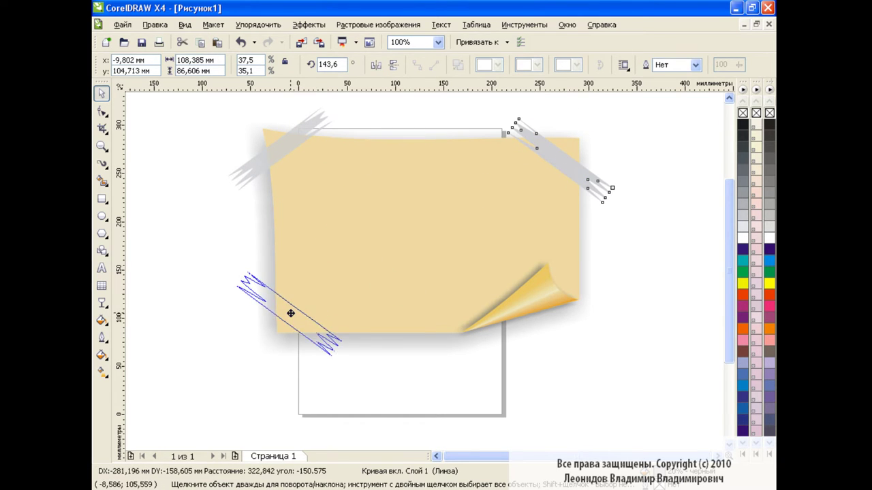
click(552, 378)
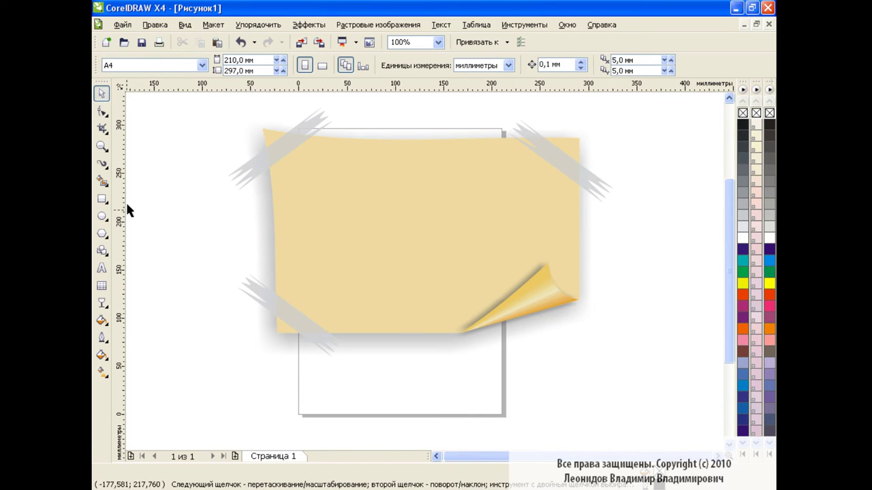
- Type 'Corel Draw' below the paper, enlarge it, and convert it to curves
click(102, 268)
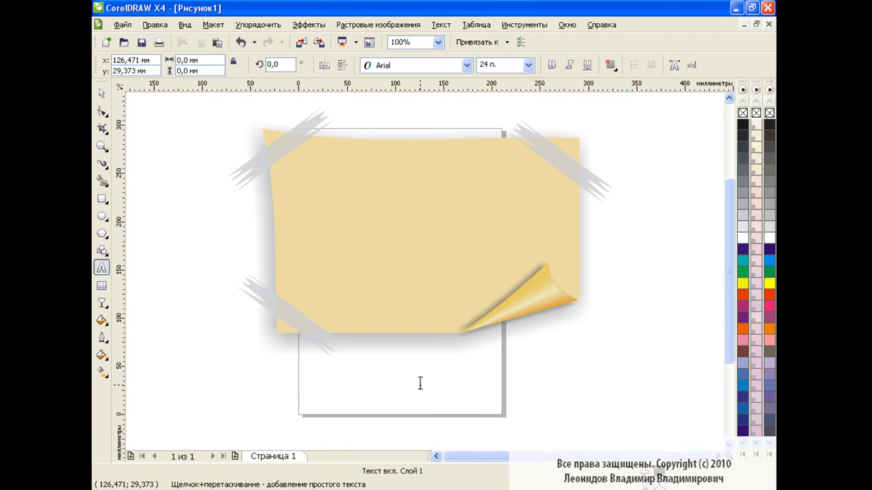
click(420, 384)
text(O)
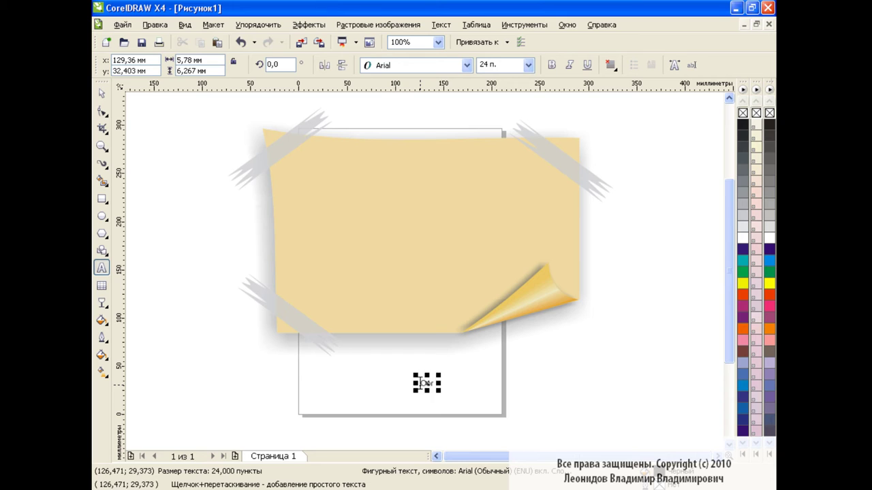
text(l Draw)
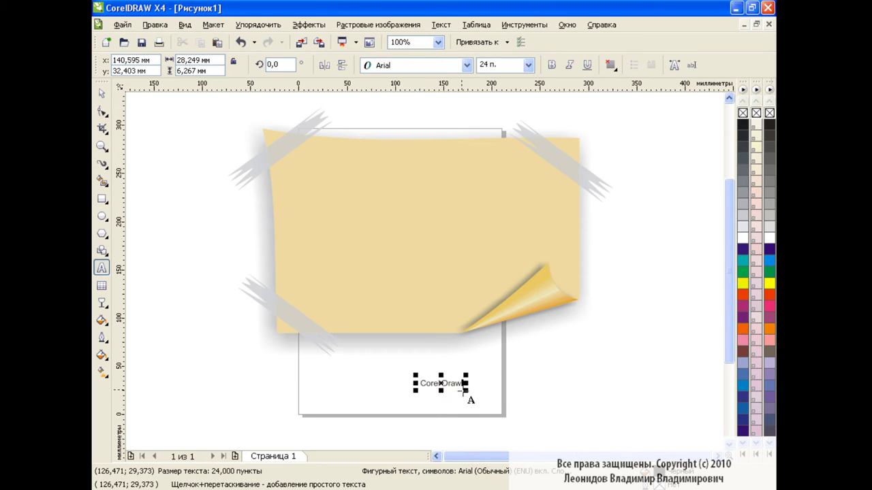
drag(467, 395, 660, 418)
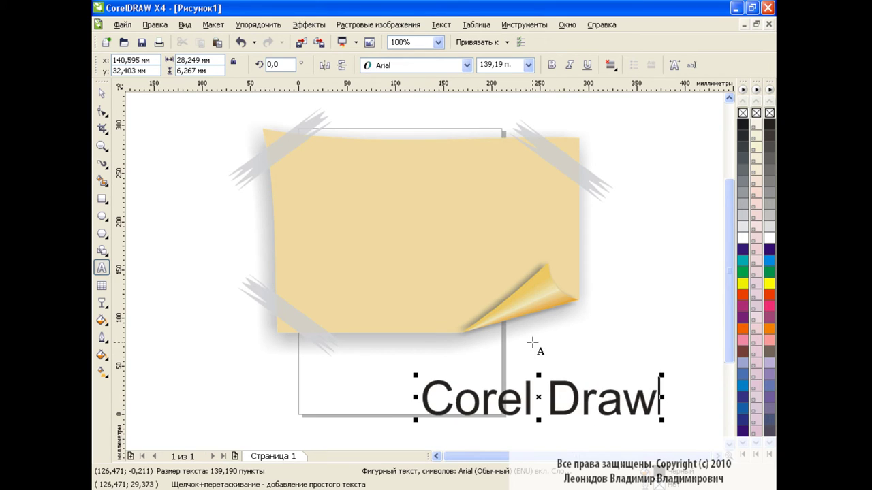
click(258, 25)
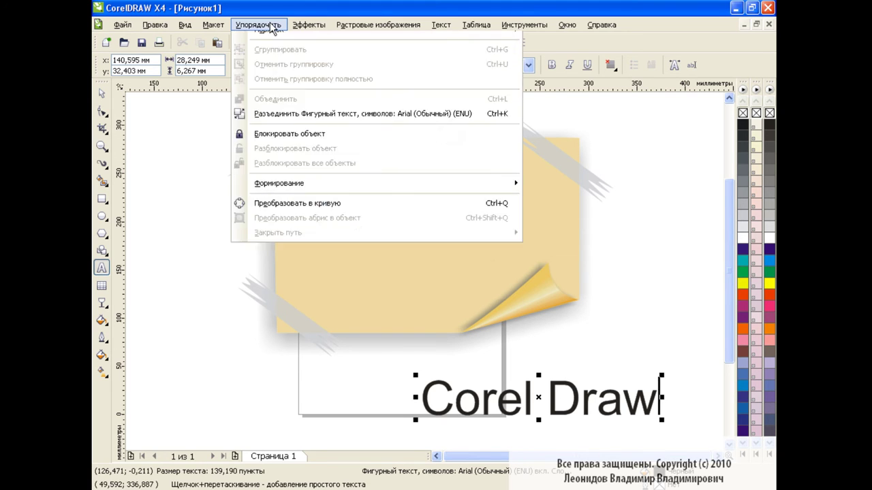
click(338, 263)
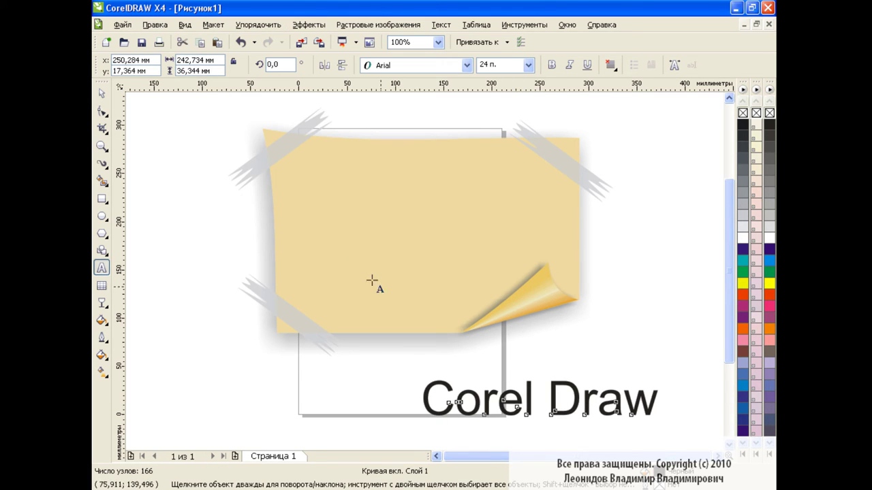
- Apply a blue artistic brush stroke to the lettering, then center it on the paper tilted about 14°
click(101, 164)
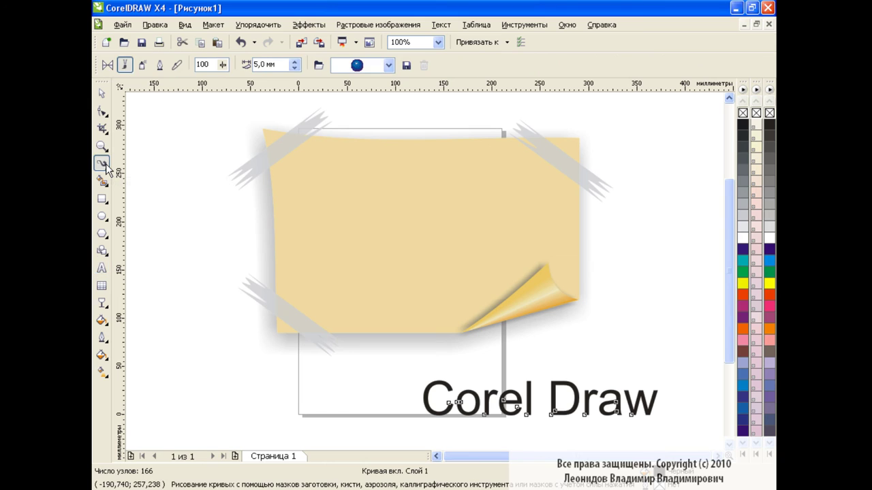
click(388, 65)
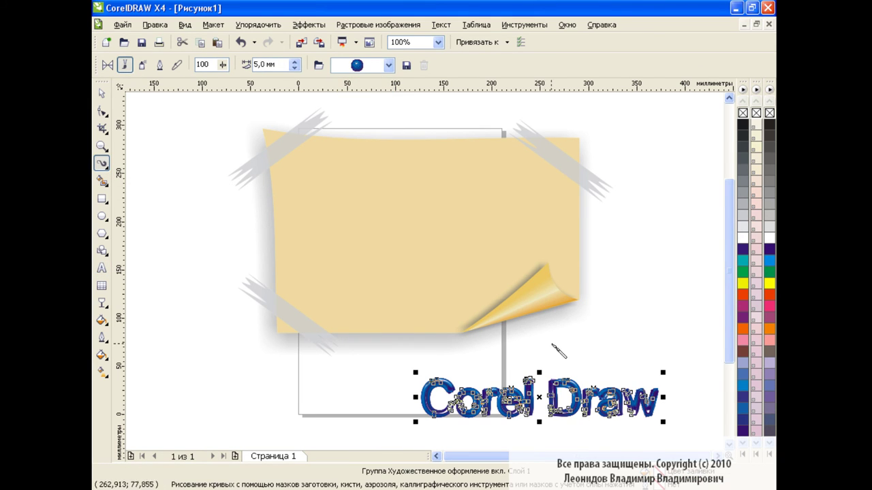
key(space)
click(541, 399)
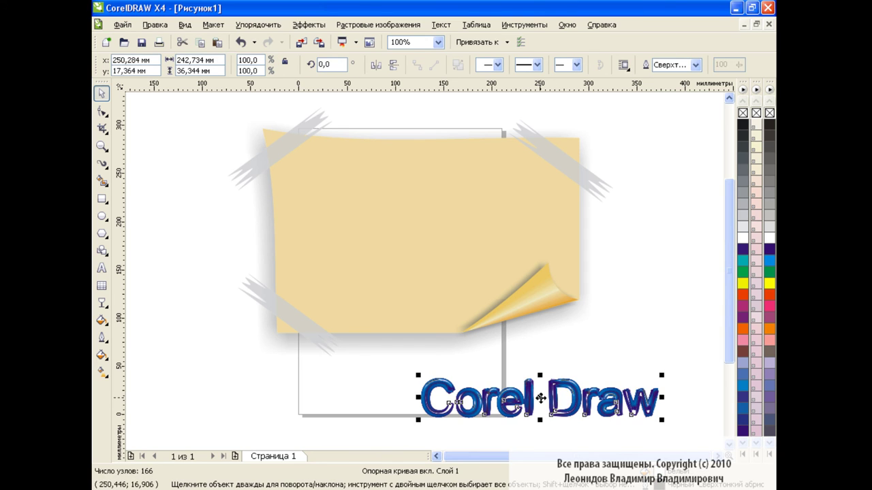
drag(541, 399, 428, 220)
drag(306, 246, 310, 267)
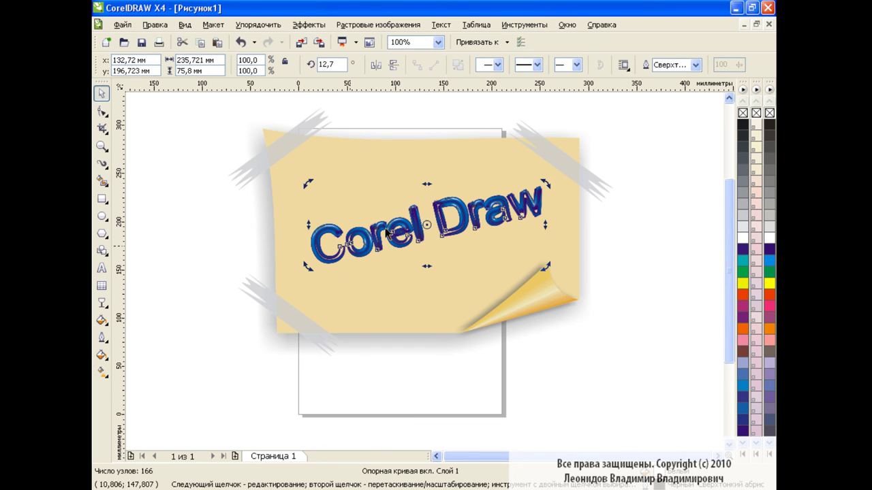
- Select the whole artwork to check it, then deselect everything
click(595, 245)
drag(195, 99, 598, 357)
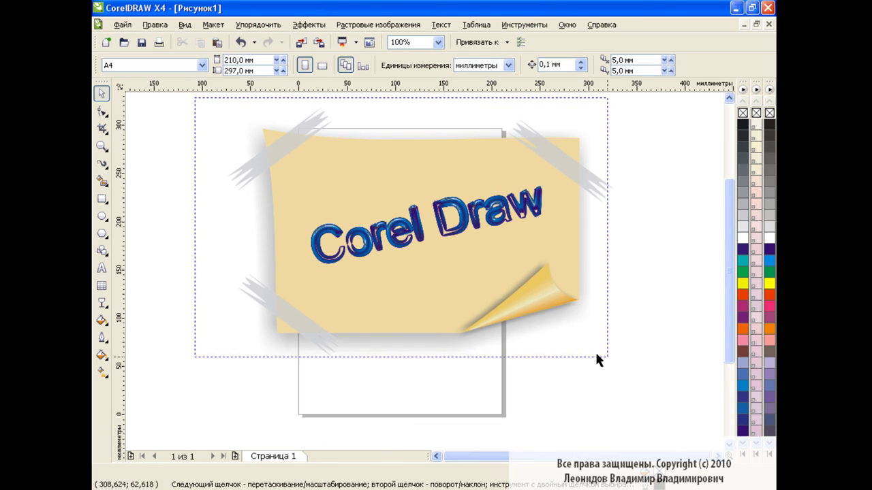
click(664, 288)
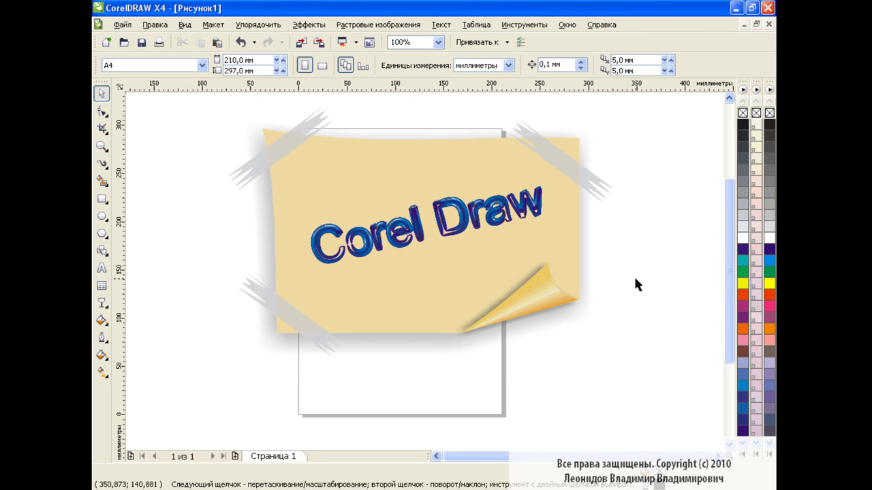